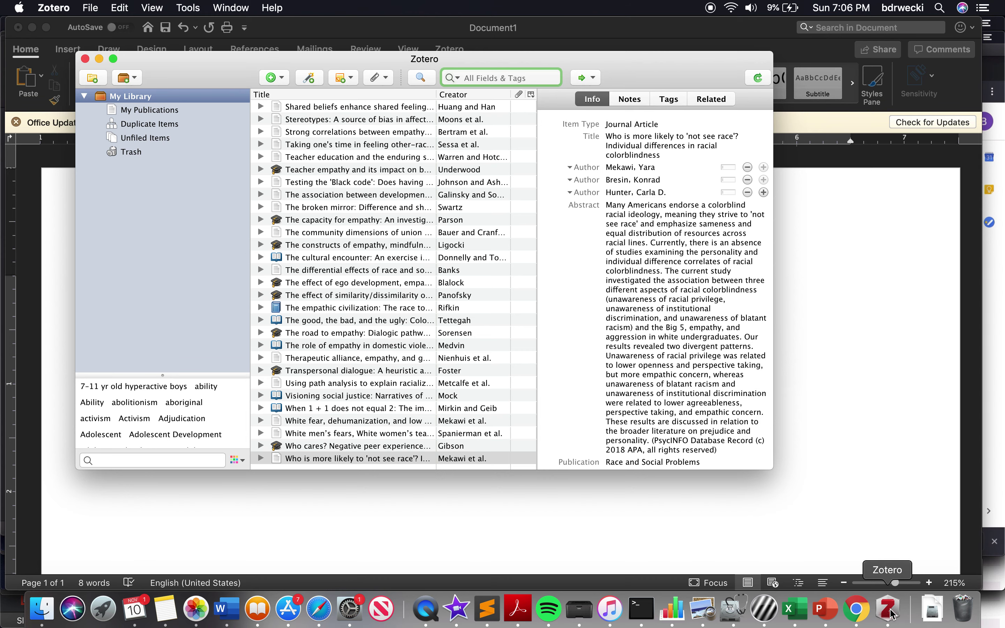
Switch to the Word document, start adding a Zotero citation below the text, and allow Zotero to control Word
left_click(861, 320)
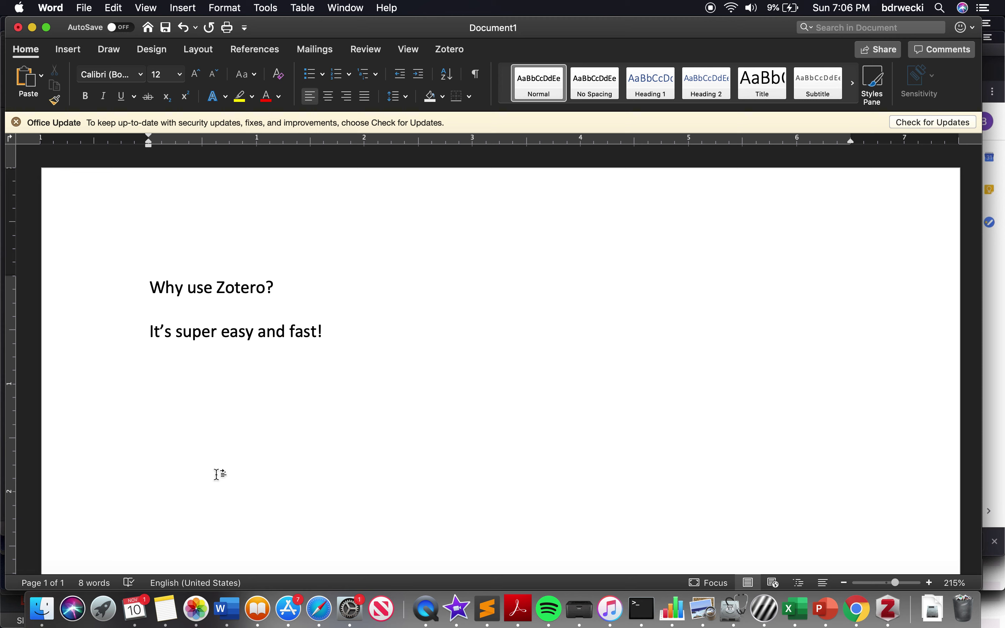
left_click(452, 50)
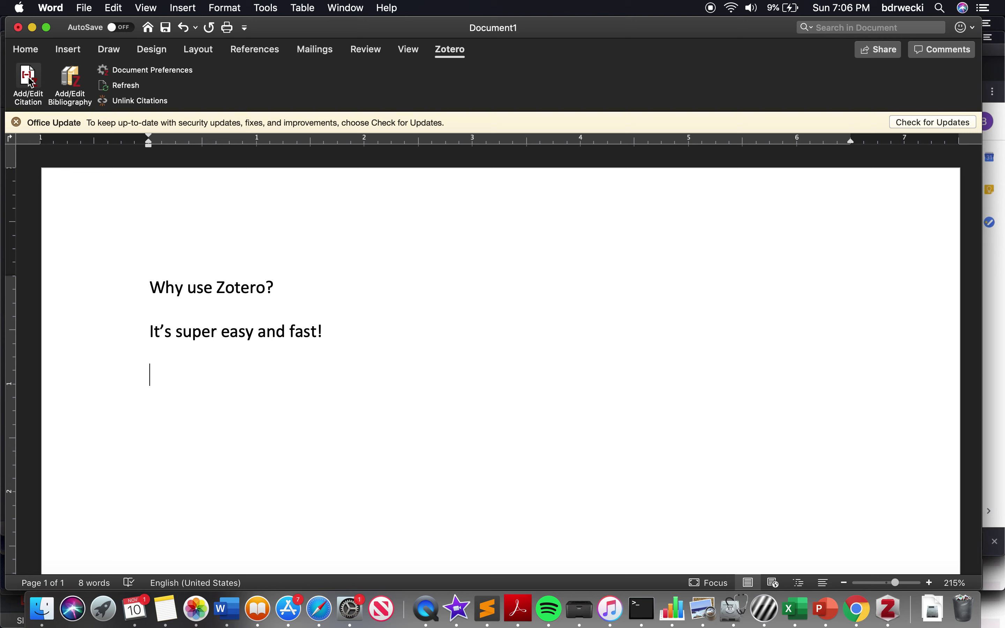
left_click(31, 85)
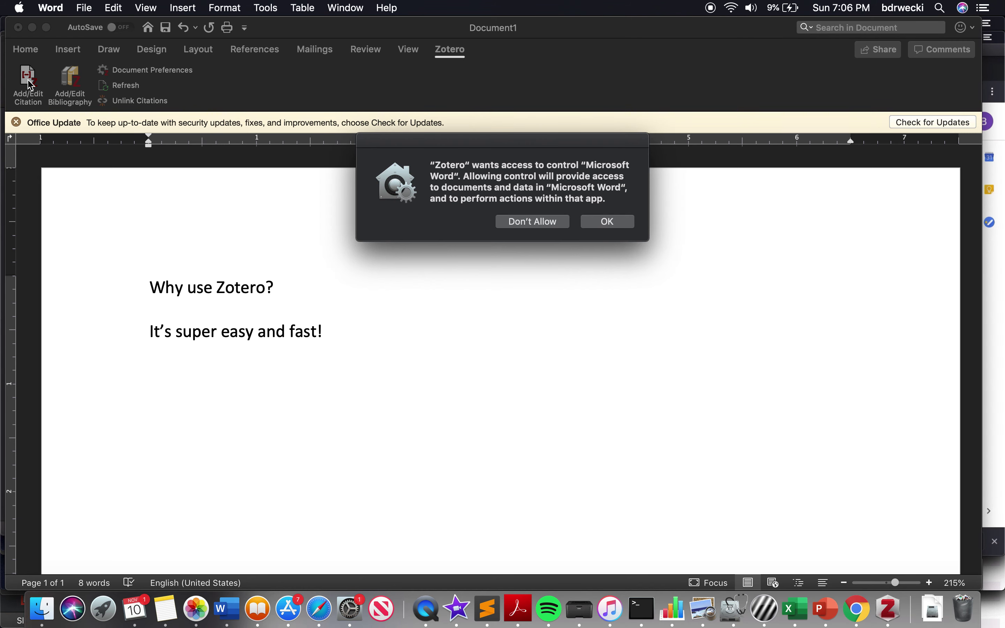
left_click(623, 225)
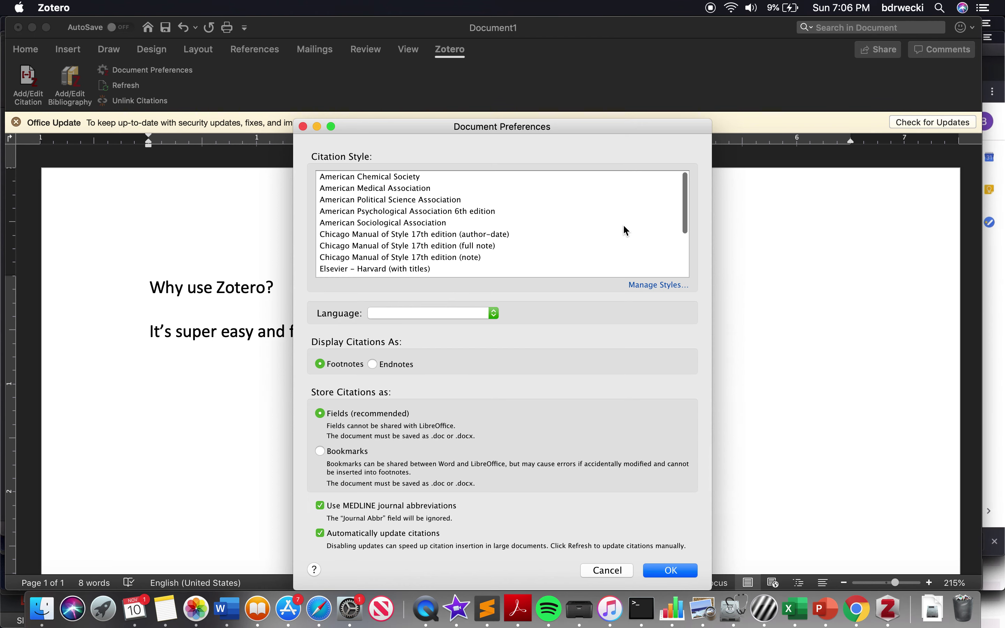
Set the document's citation style to American Psychological Association 6th edition and accept the preferences
scroll(572, 229, "down", 3)
scroll(572, 228, "up", 3)
scroll(573, 234, "down", 4)
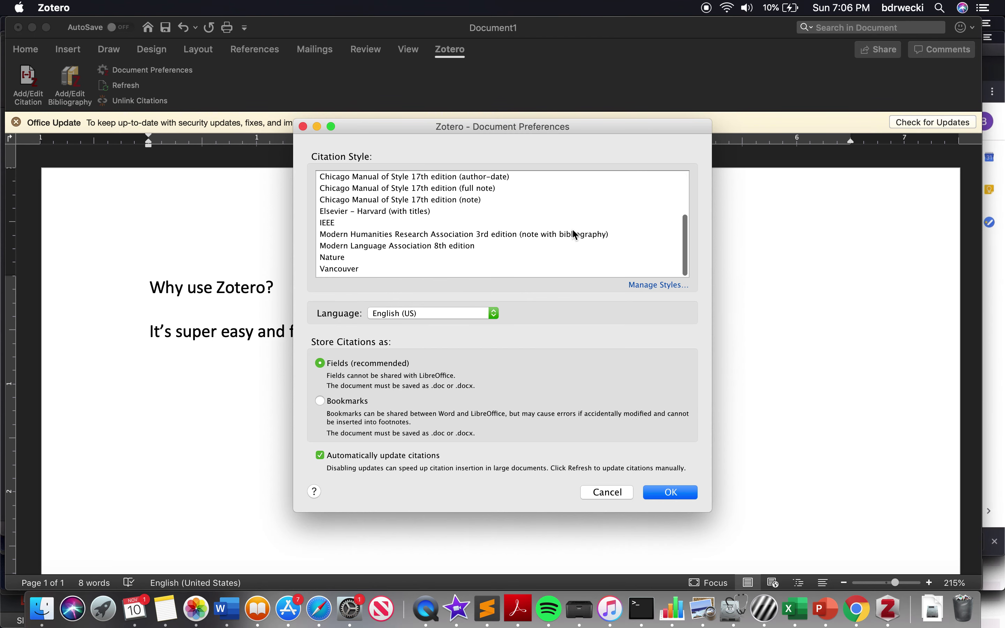
scroll(564, 222, "up", 4)
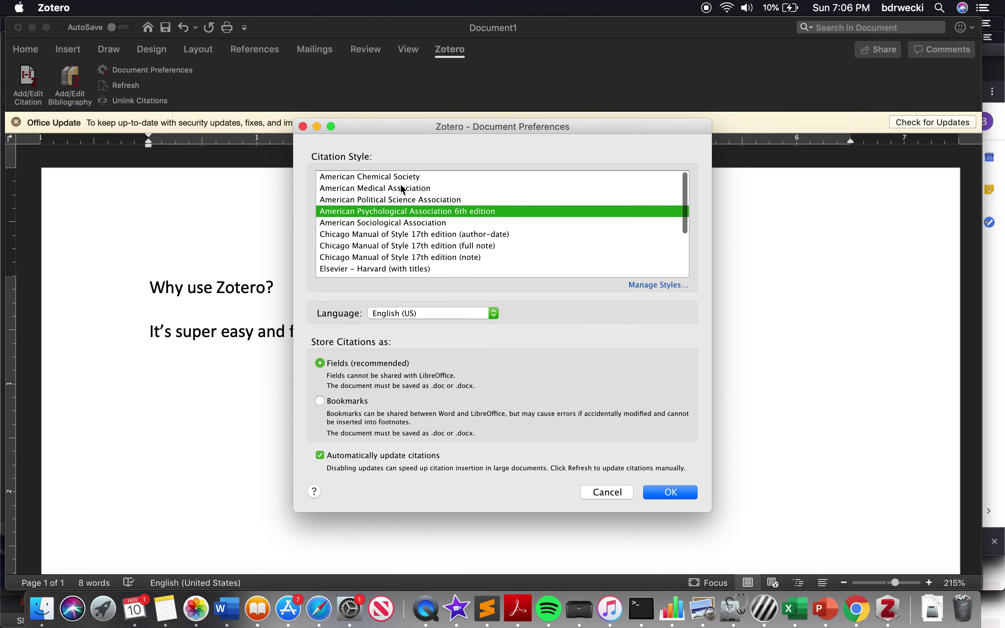
key("Down")
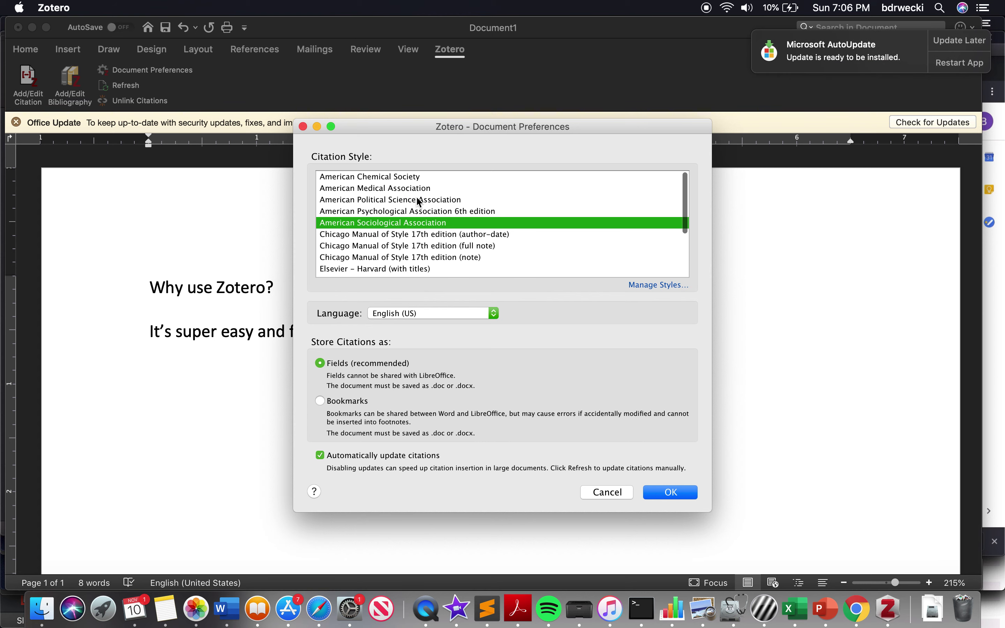
left_click(415, 215)
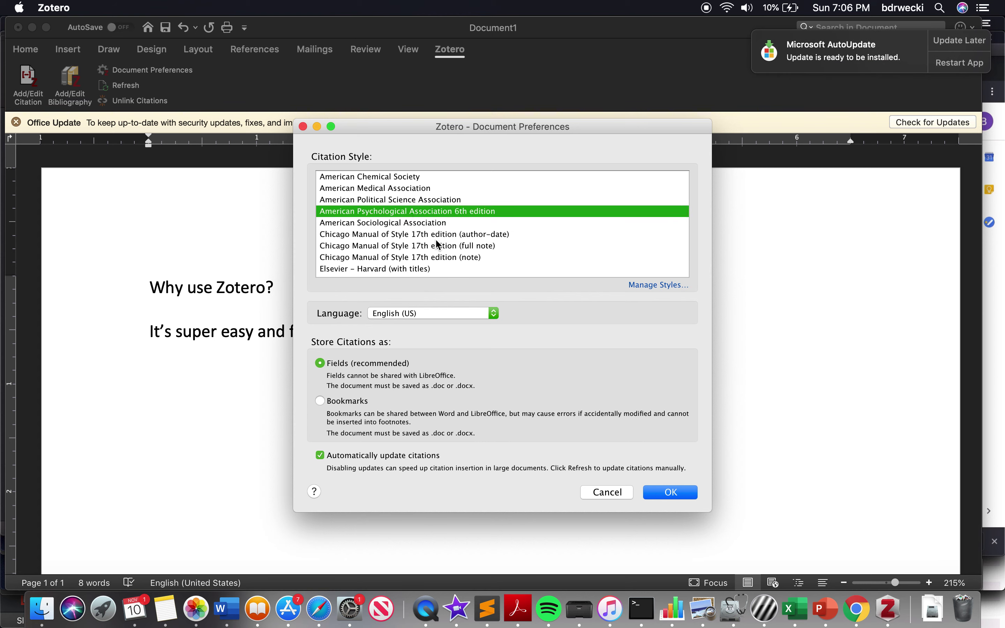
scroll(440, 251, "down", 2)
scroll(445, 249, "down", 3)
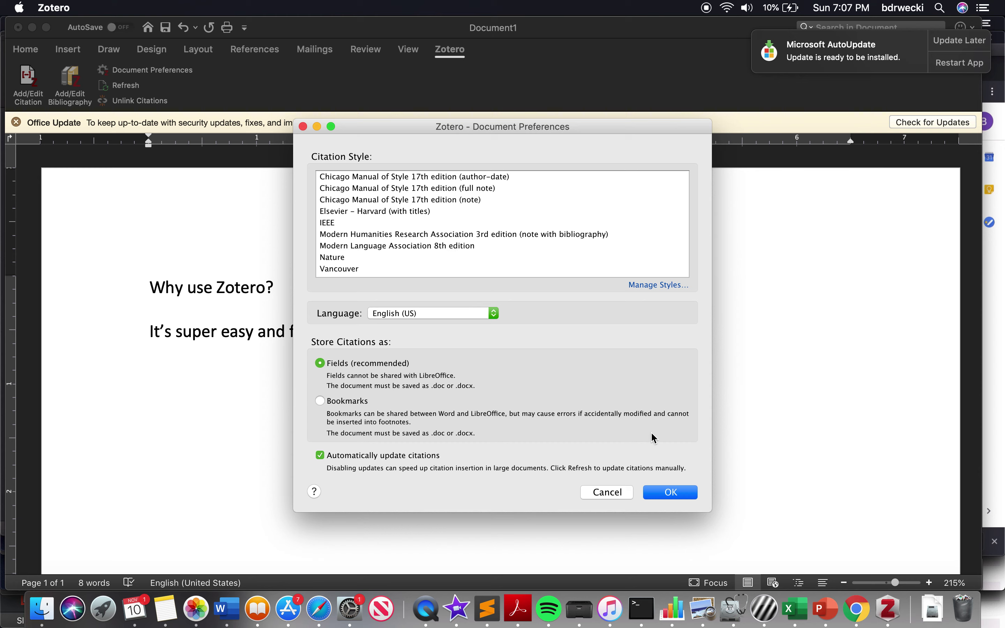
left_click(658, 493)
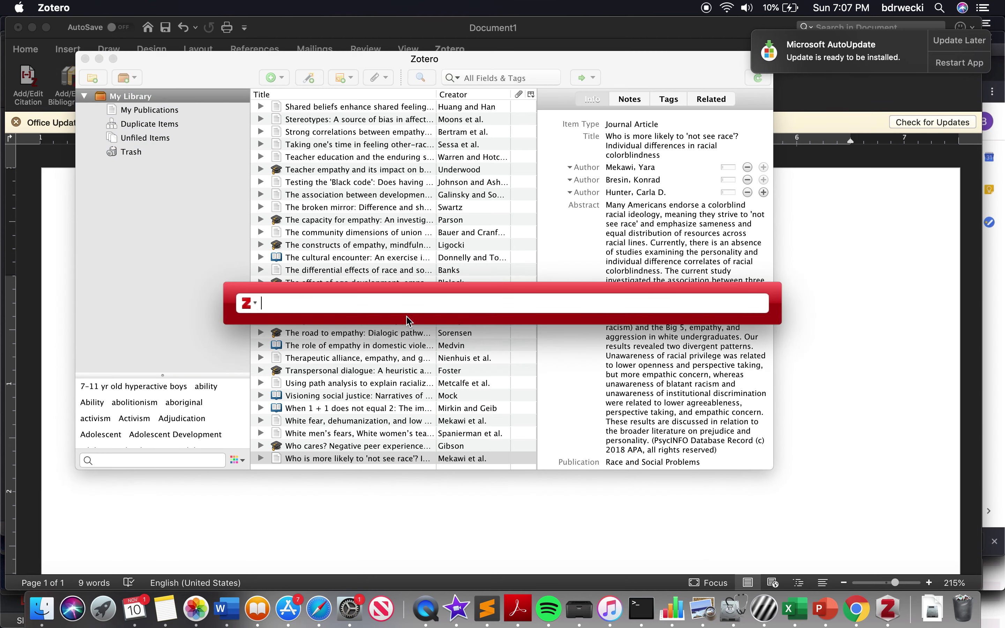
Search the library for "empathy" and insert a citation of the 2013 article "Empathy towards people of different race and ethnicity"
type("empathy")
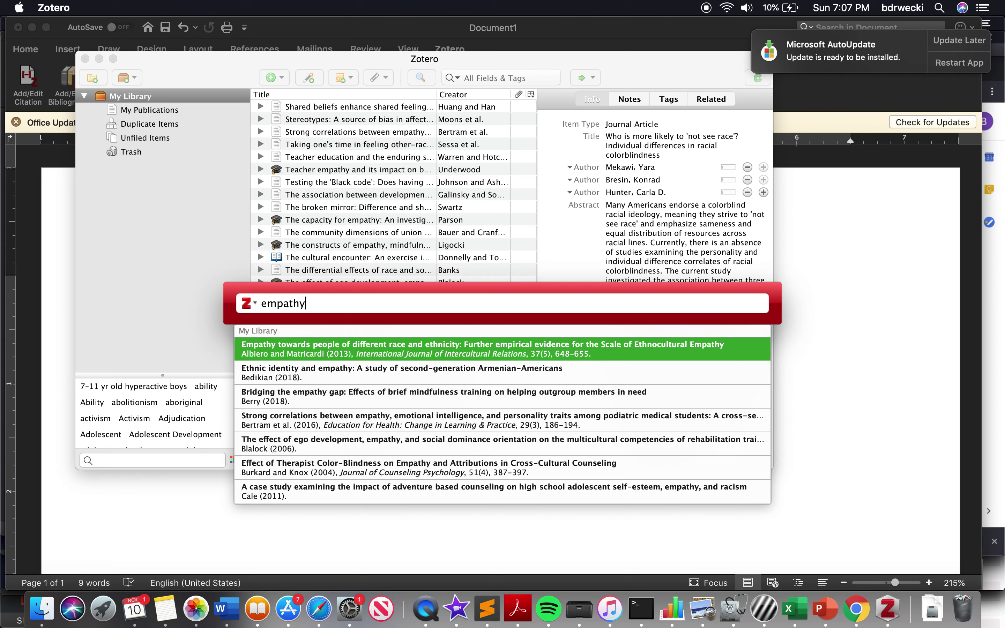
left_click(389, 356)
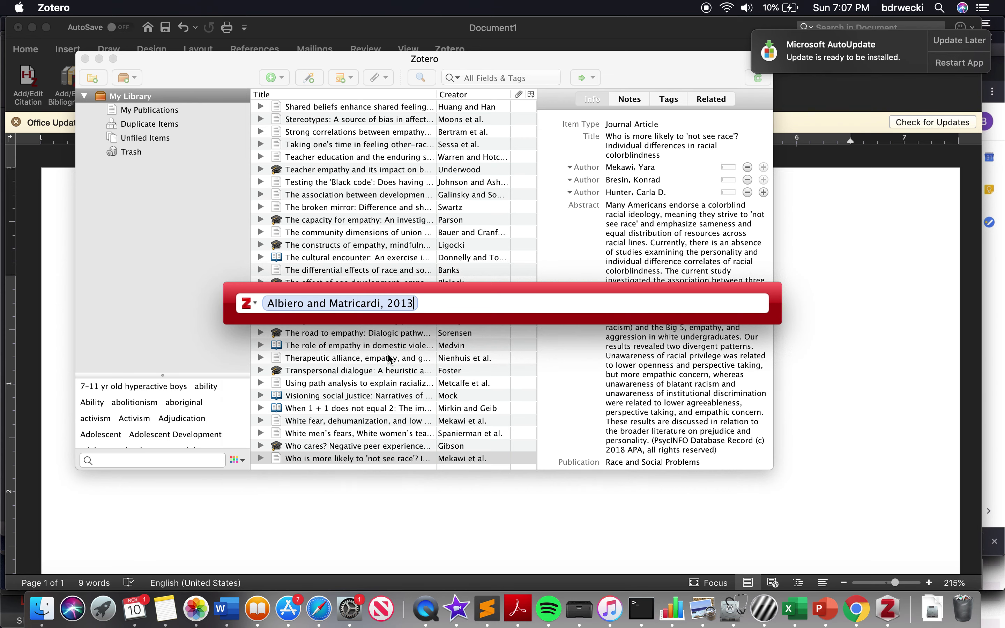
key("Return")
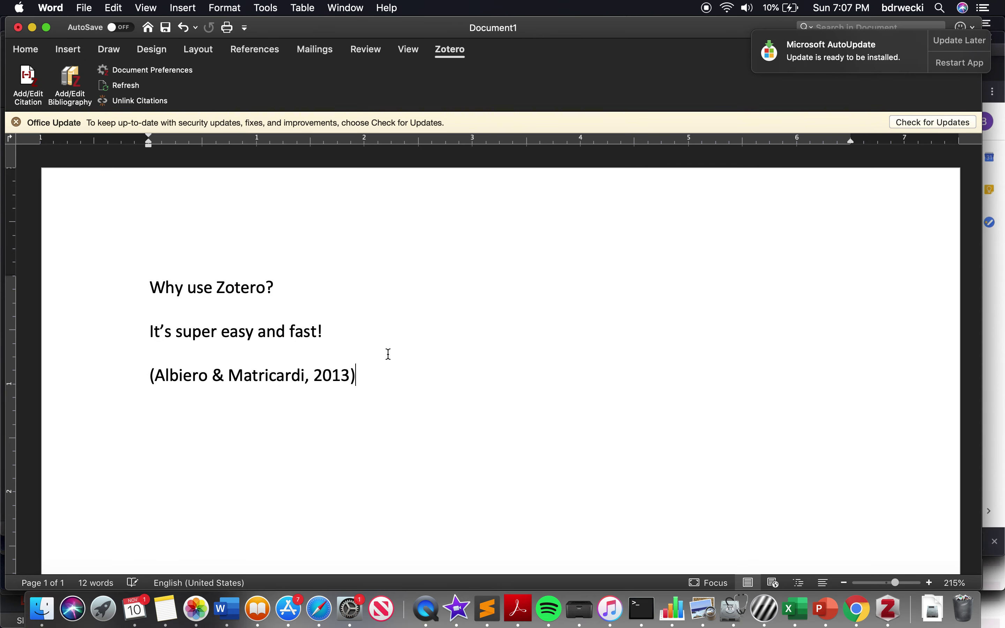
Open the inserted in-text citation for editing
left_click(323, 367)
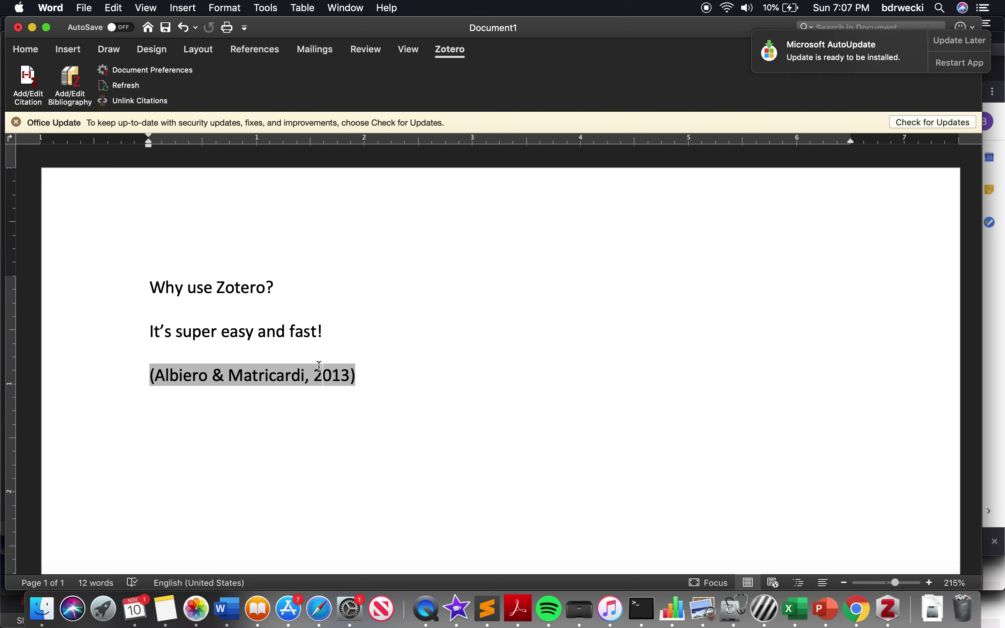
left_click(28, 83)
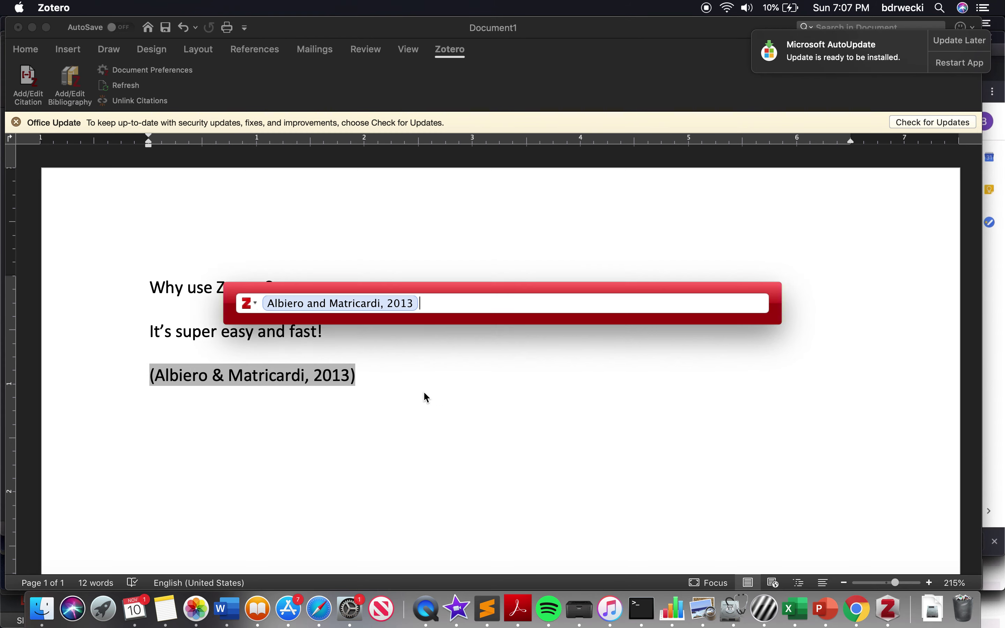
type("empath")
left_click(453, 368)
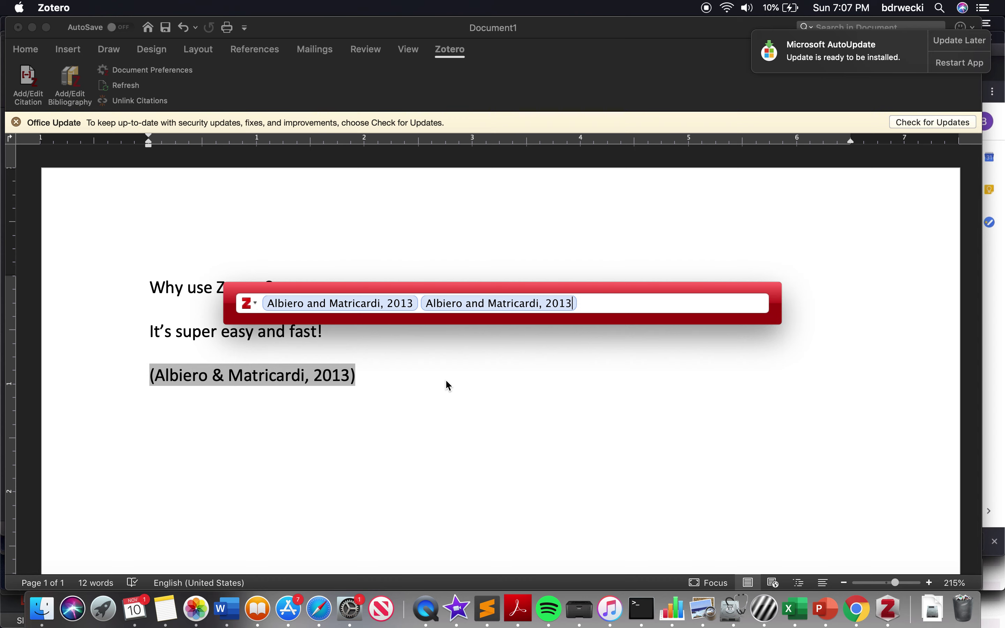
type("emp")
key("BackSpace")
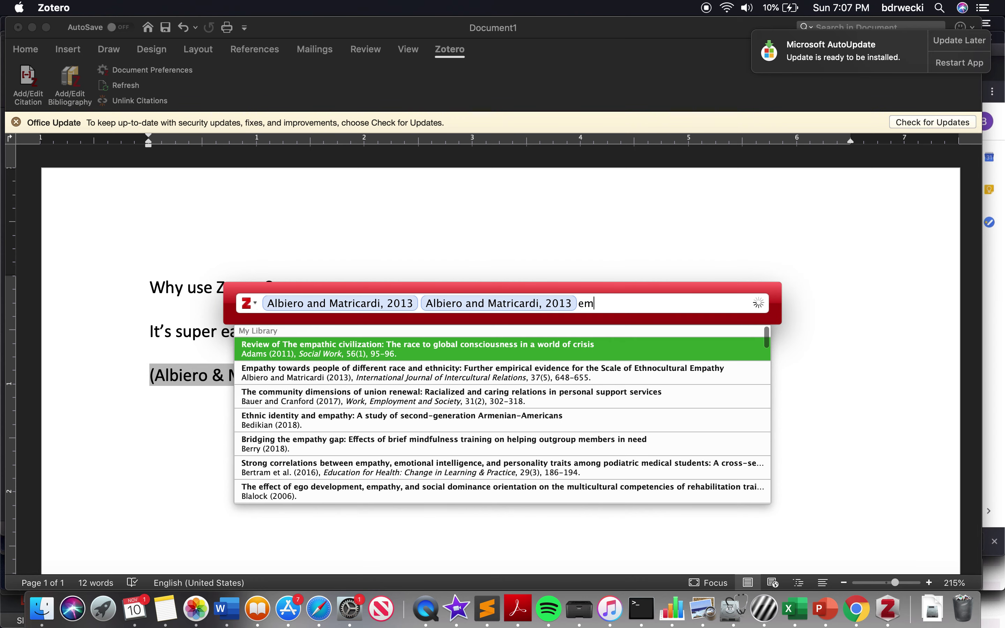
key("BackSpace")
key("BackSpace")
key("BackSpace")
Search for "empathy" and add "Ethnic identity and empathy" (2018) and the adventure based counseling case study (2011) to the citation
type("empat")
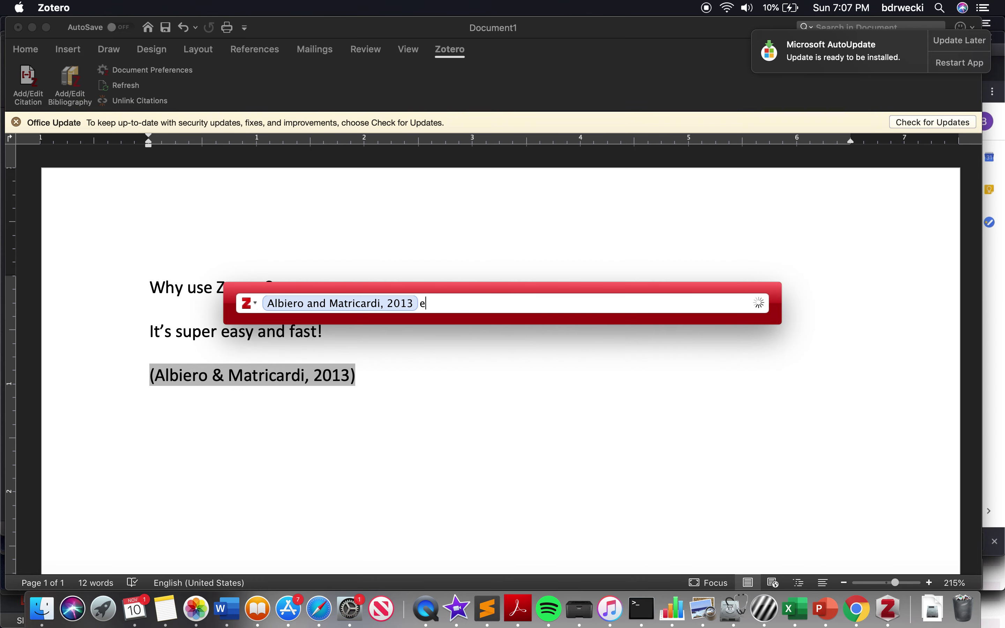
type("hy")
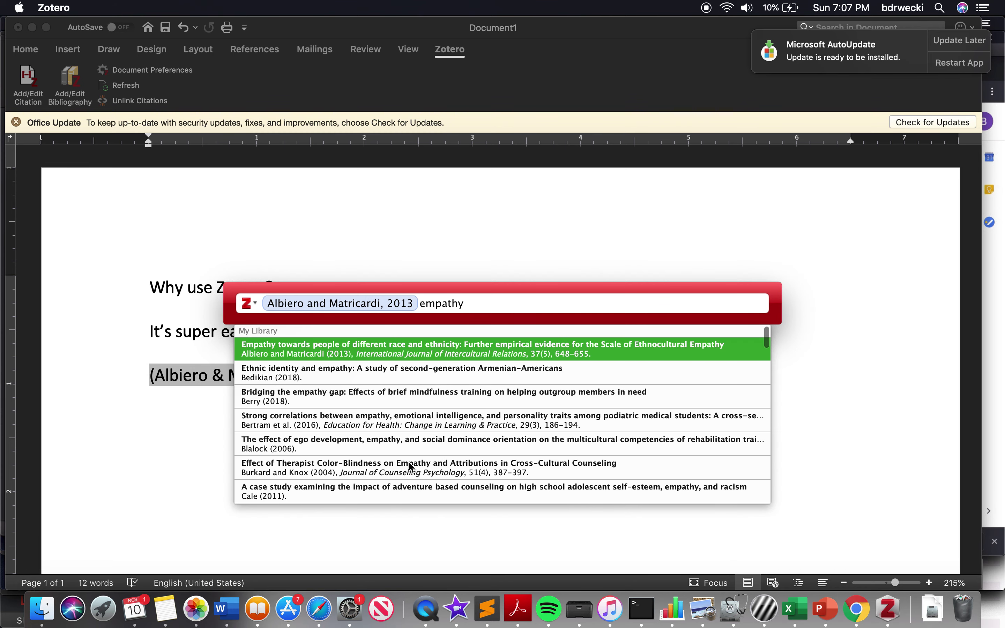
left_click(365, 383)
type("empathy")
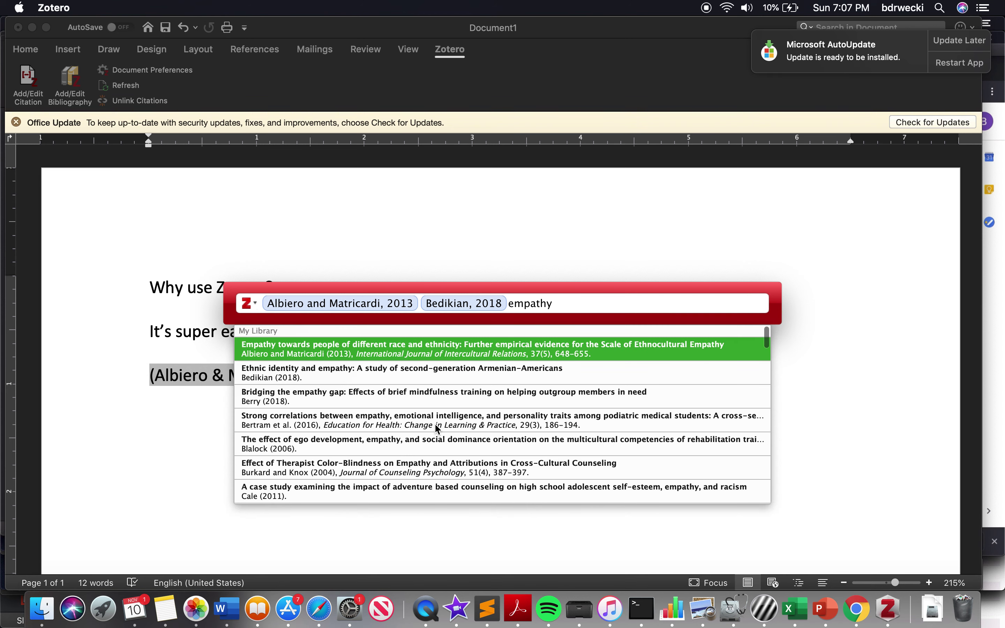
left_click(378, 495)
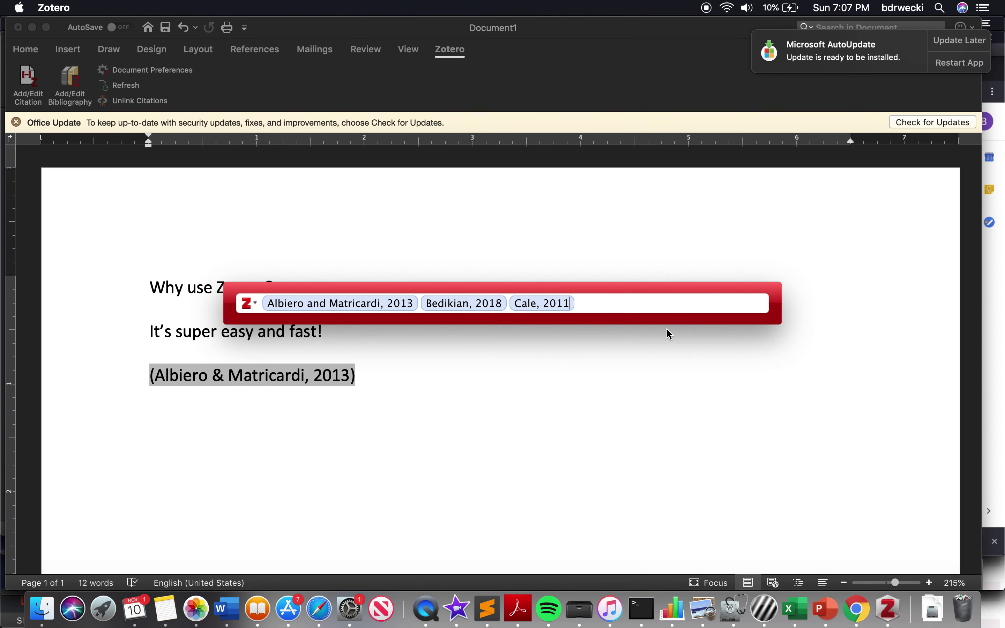
Search for "empathy", add the 1976 source on similarity/dissimilarity of race and personal interests, and update the citation
type("emap")
key("BackSpace")
key("BackSpace")
type("pathy")
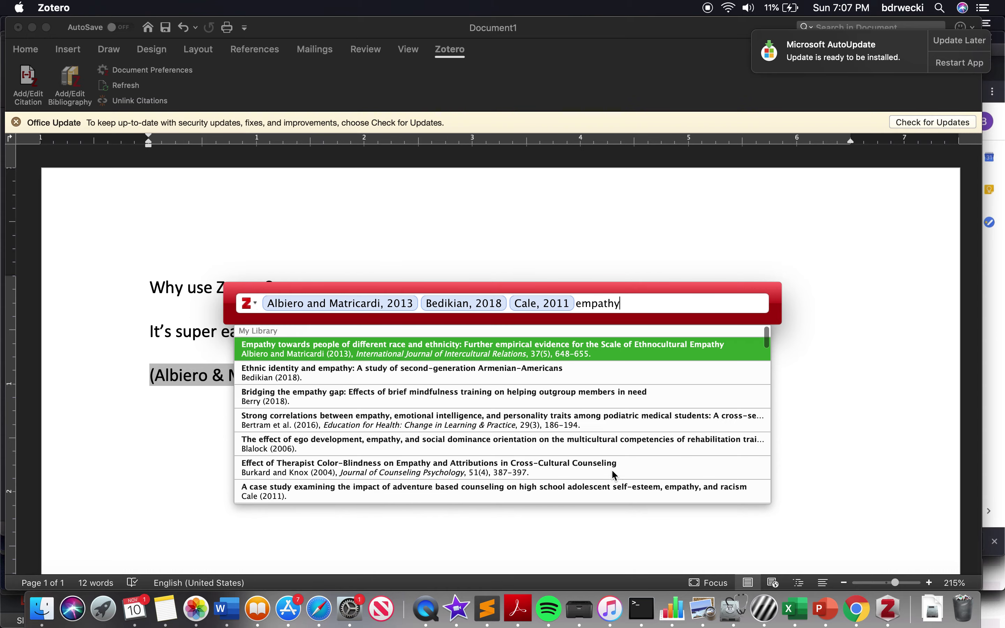
scroll(611, 453, "down", 6)
left_click(548, 432)
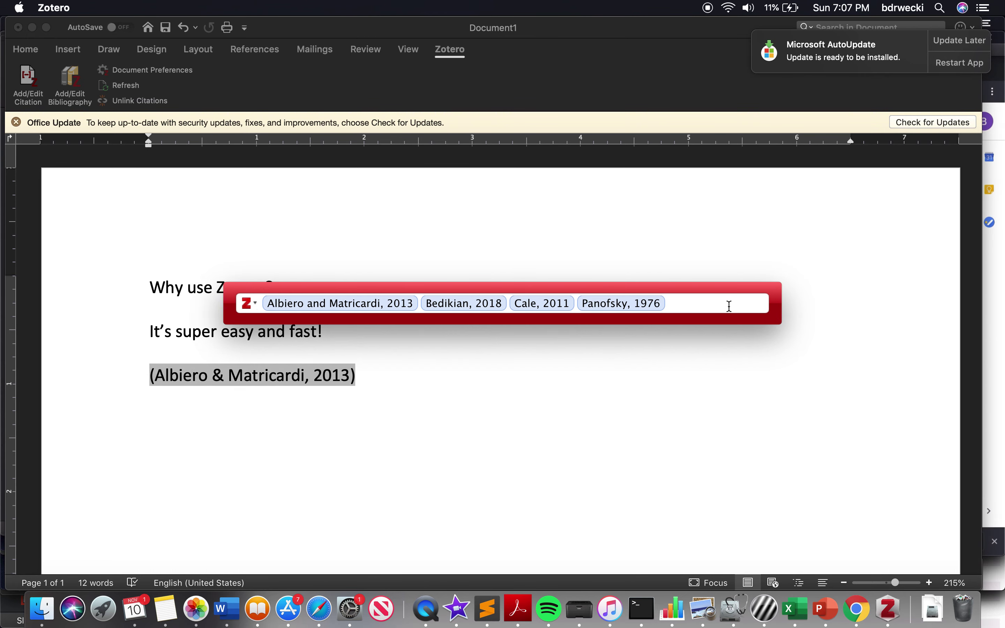
key("Return")
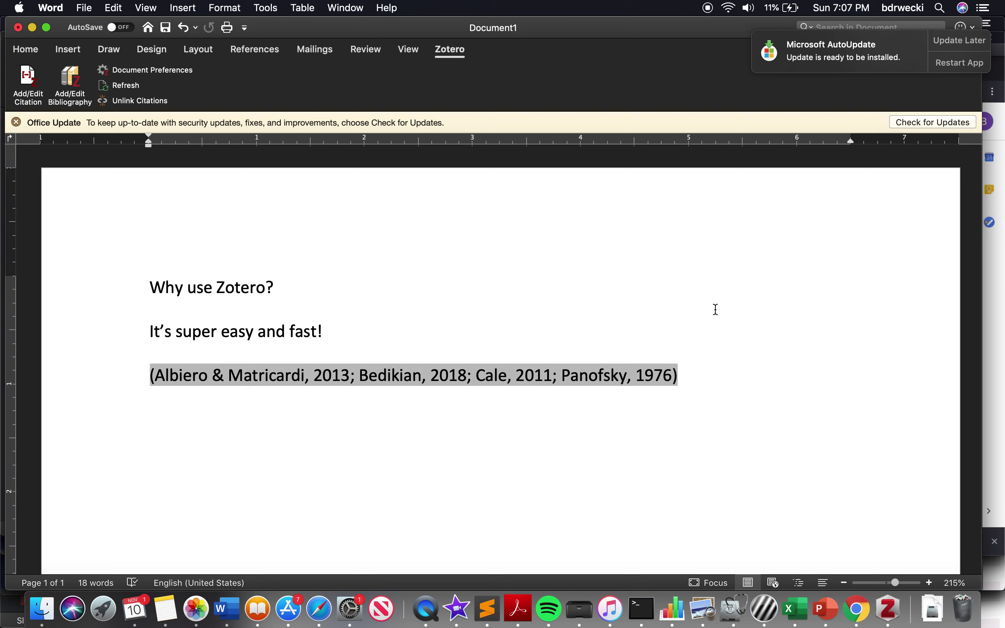
key("Return")
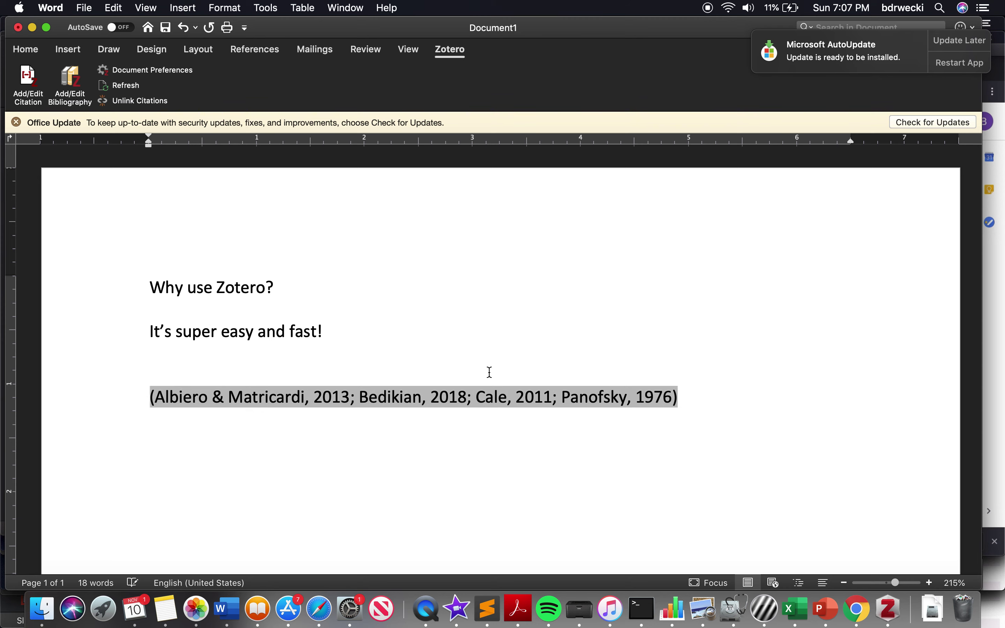
type("Word")
key("BackSpace")
key("BackSpace")
key("BackSpace")
key("BackSpace")
key("BackSpace")
key("BackSpace")
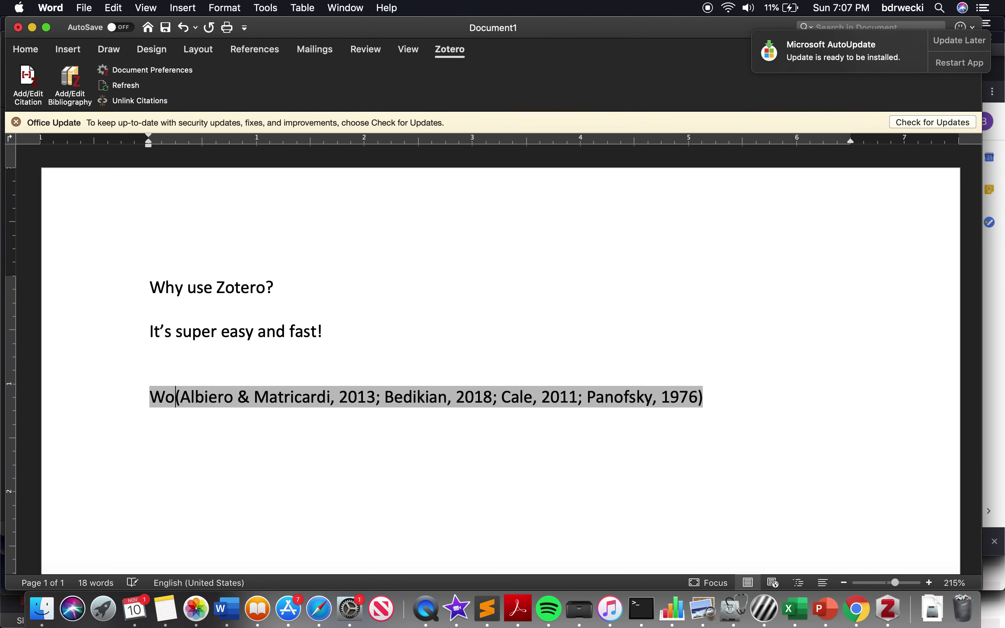
Write "This happened with empathy" on the blank line and join the citation to the end of that text
left_click(355, 342)
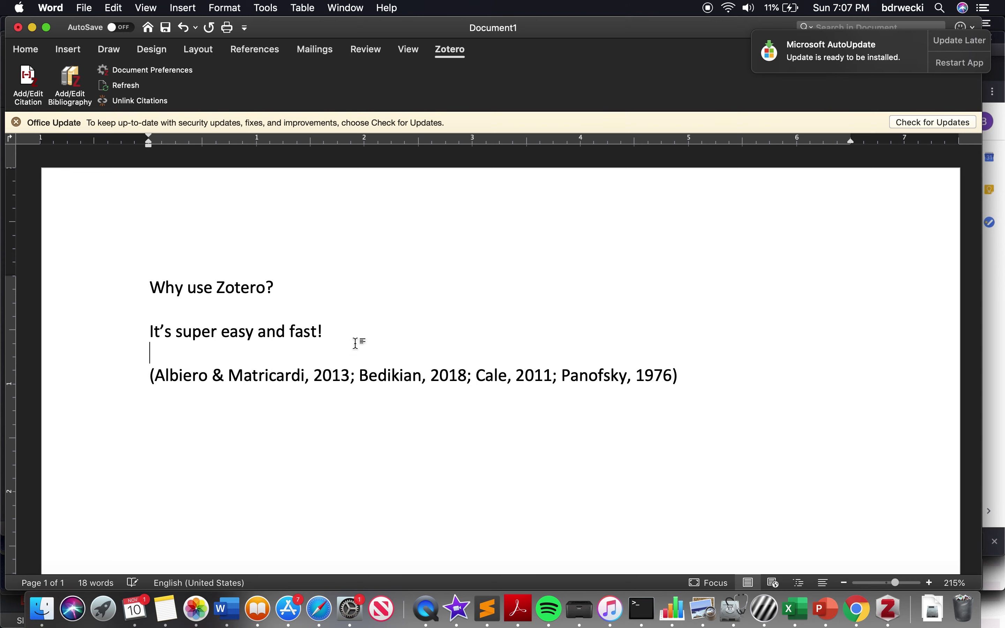
type("This happend")
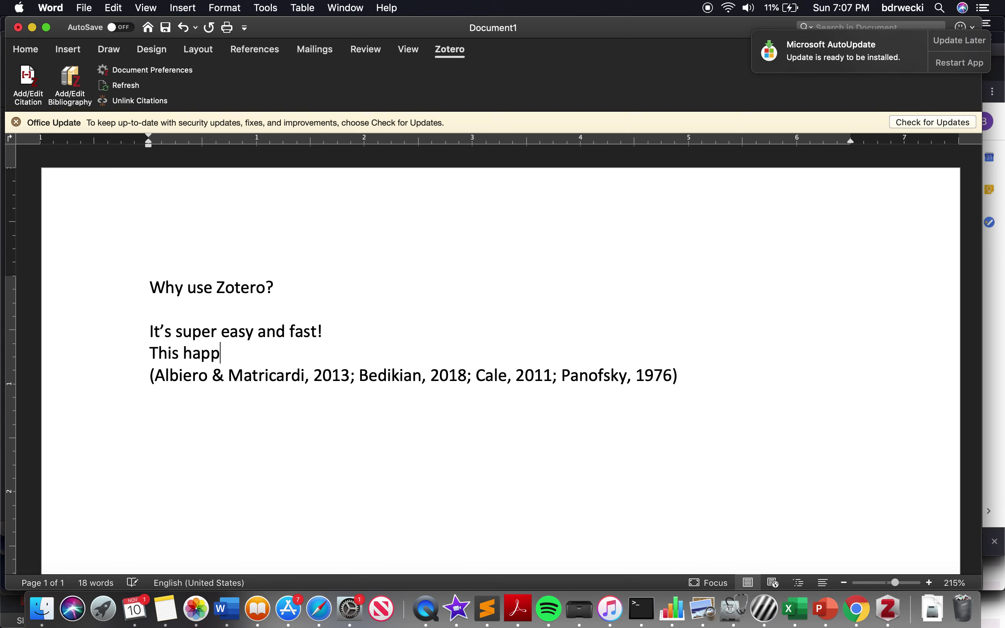
key("BackSpace")
type("ed with empaht")
key("BackSpace")
key("BackSpace")
type("thy")
key("Delete")
left_click(230, 360)
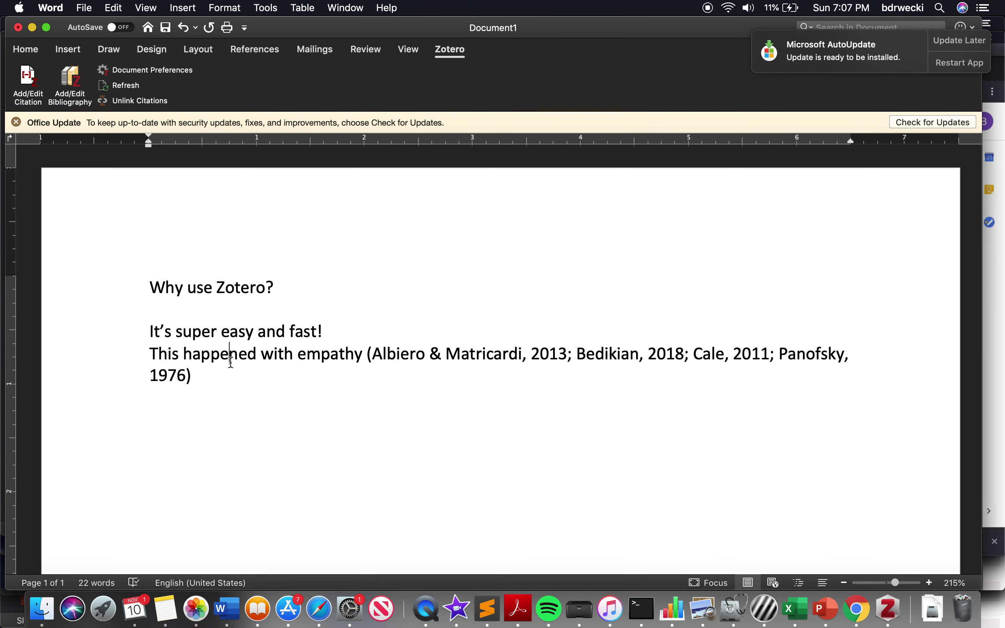
End the cited sentence with a period and insert a Zotero bibliography several lines below it
left_click(215, 372)
left_click(72, 83)
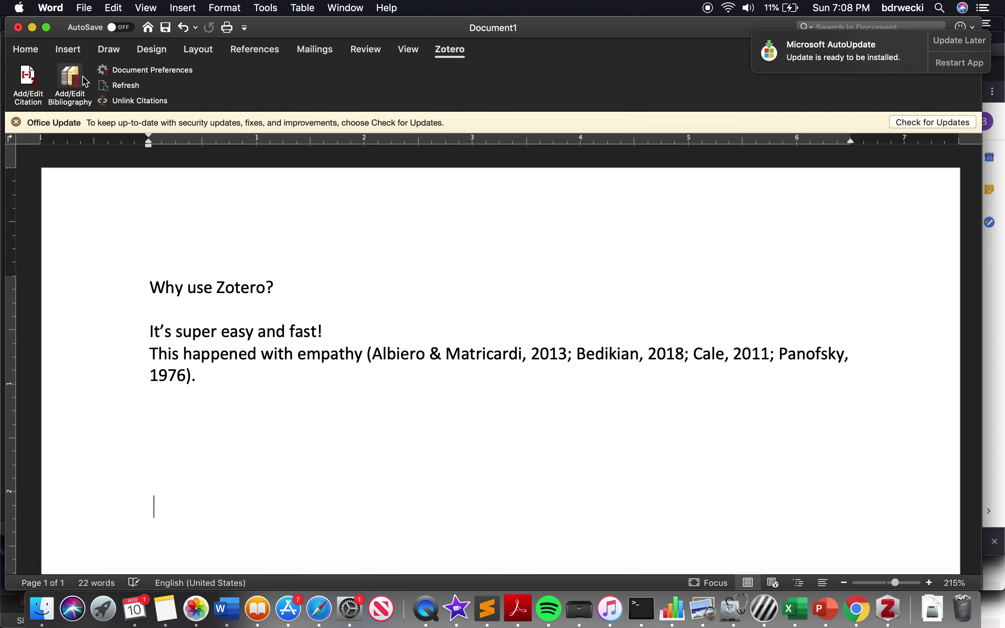
Review the reference entries and their formatting in the inserted bibliography
scroll(530, 303, "up", 5)
scroll(530, 303, "up", 8)
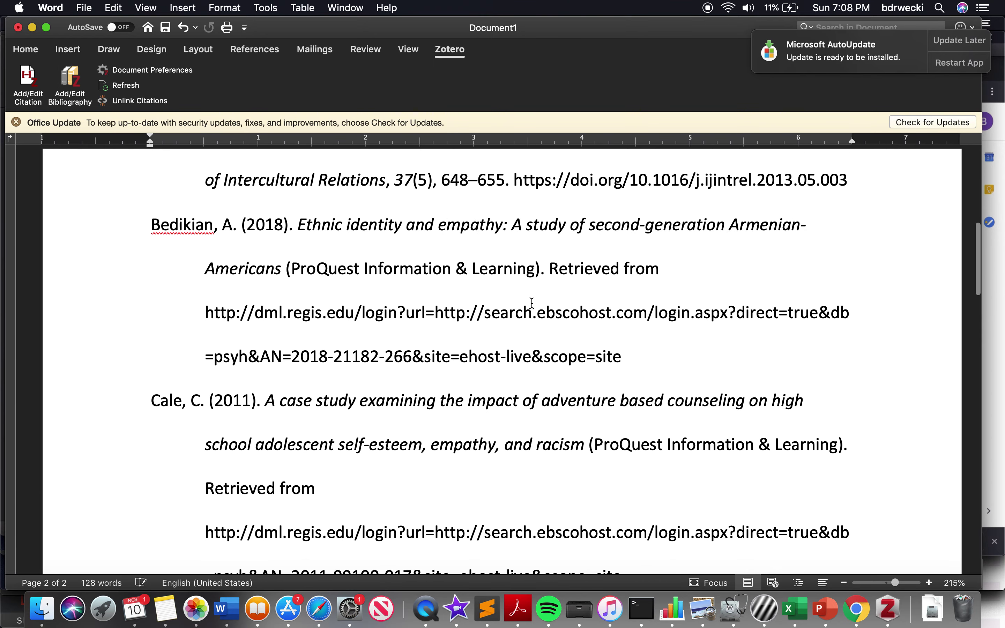
scroll(532, 305, "down", 3)
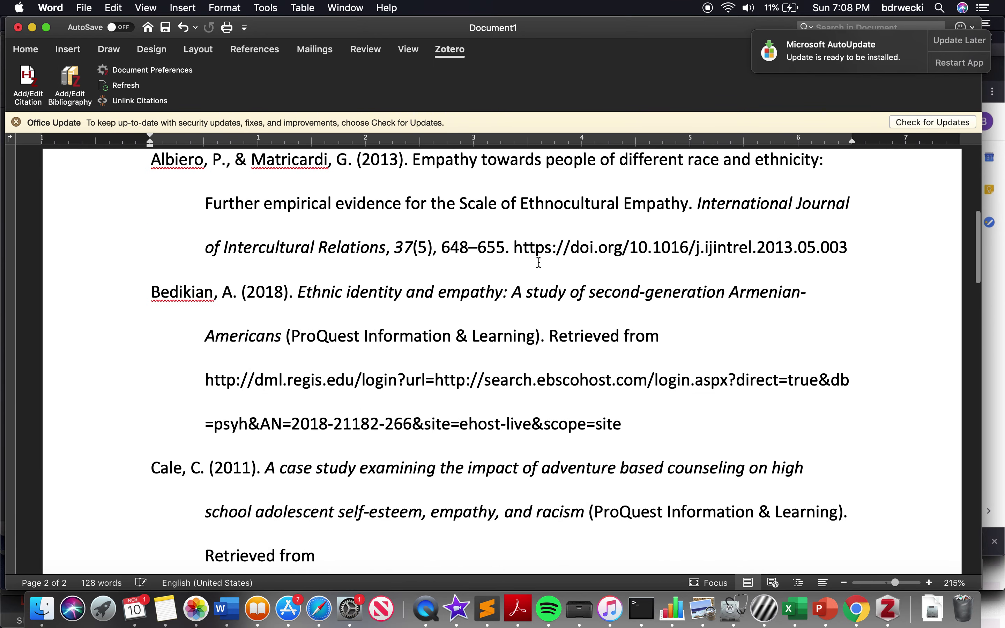
scroll(559, 345, "down", 3)
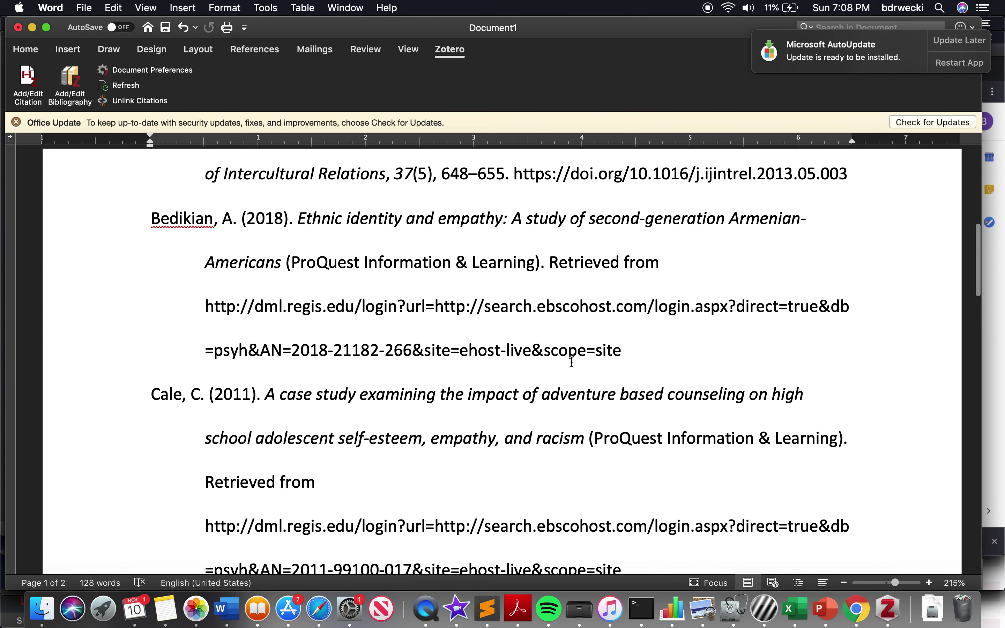
scroll(572, 362, "down", 1)
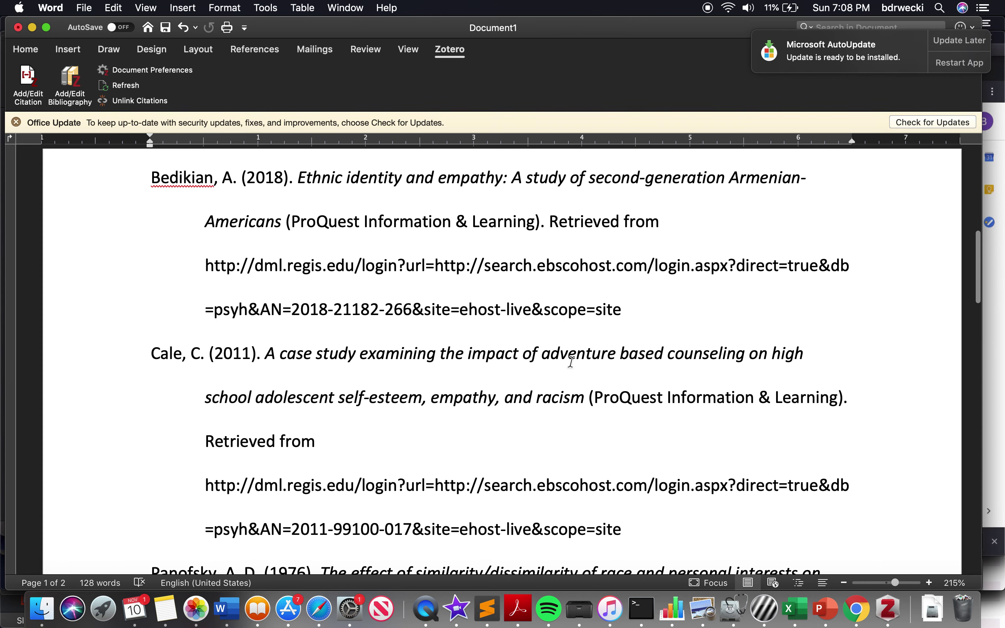
scroll(571, 362, "down", 1)
scroll(588, 358, "down", 3)
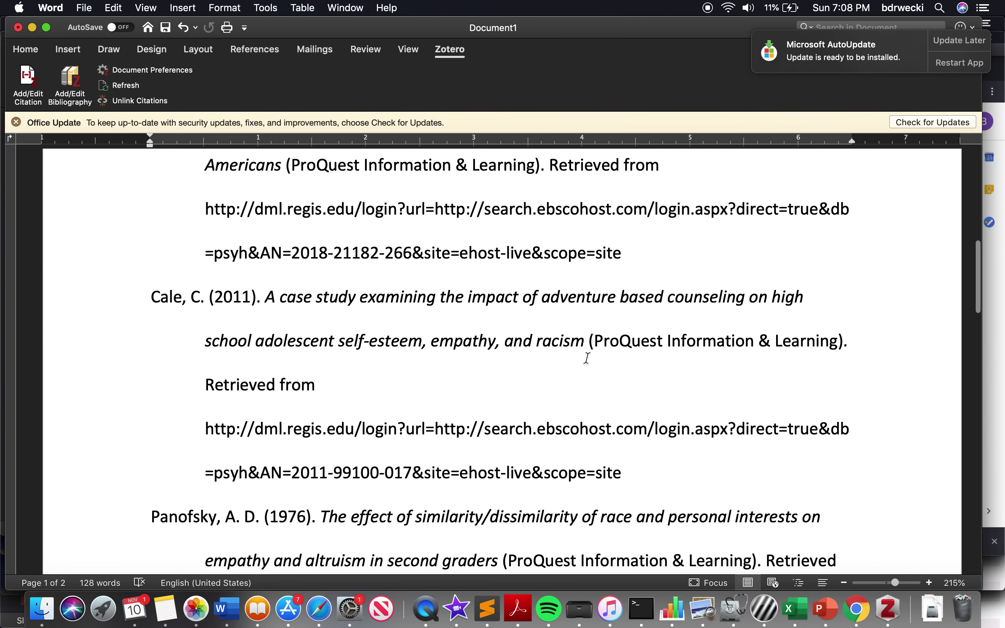
Compare the bibliography's reference entries with the sources in the in-text citation, from the first entry to the last
scroll(599, 351, "down", 6)
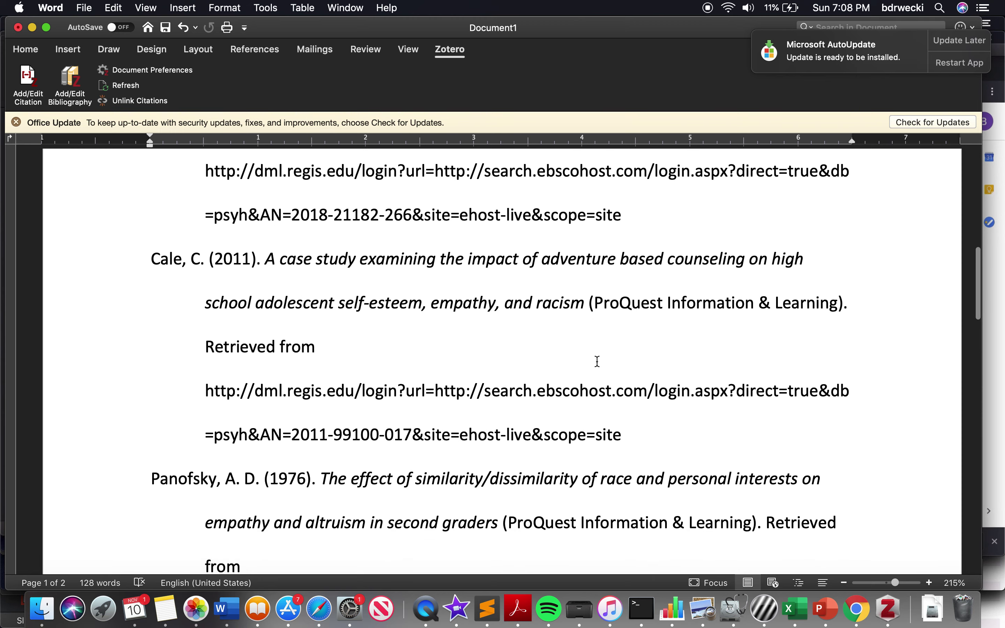
scroll(597, 361, "down", 20)
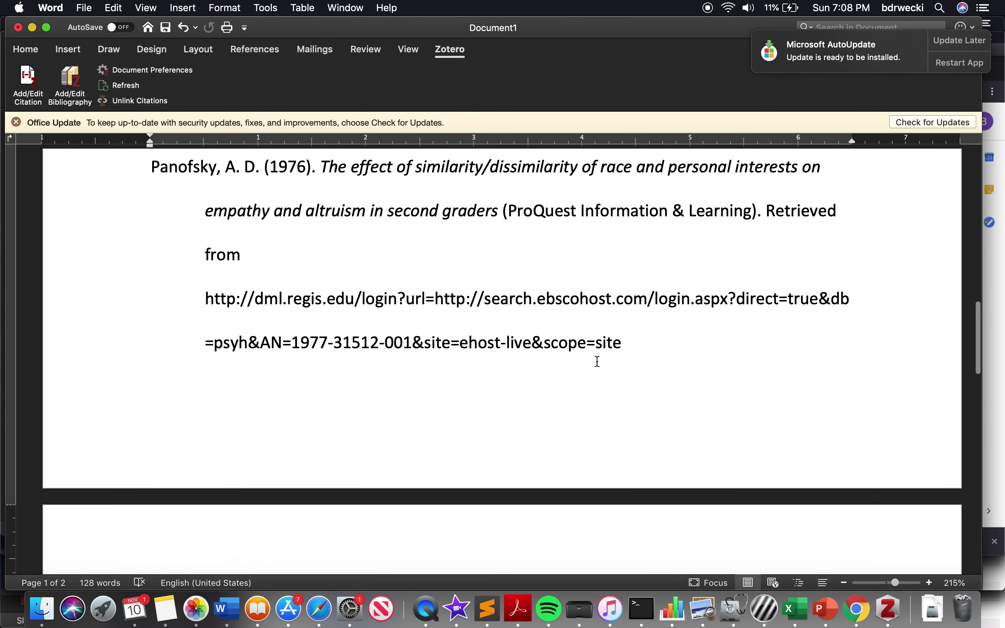
scroll(597, 362, "up", 20)
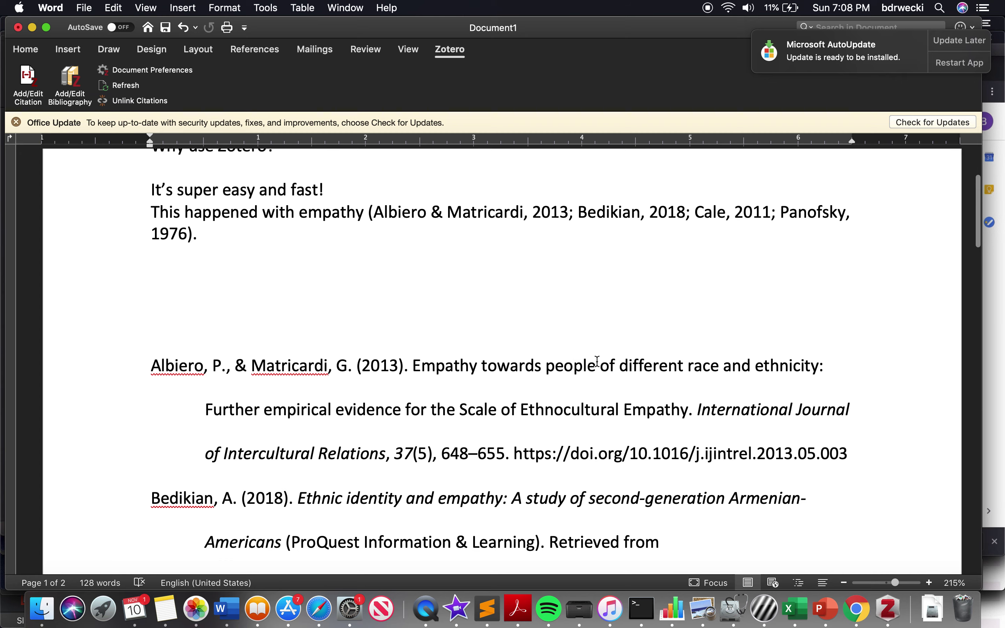
scroll(597, 361, "down", 13)
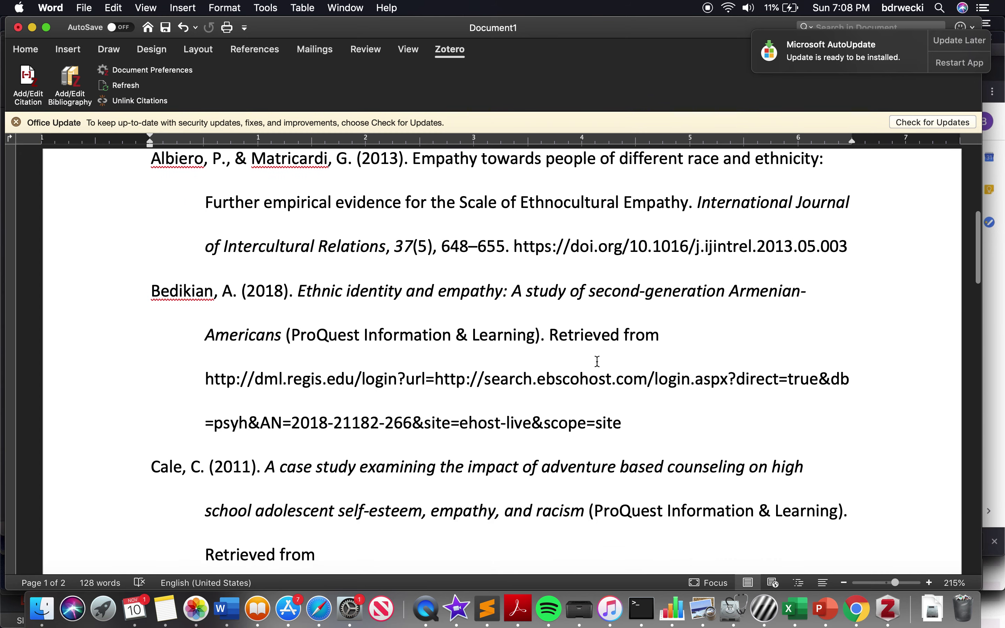
scroll(608, 320, "down", 8)
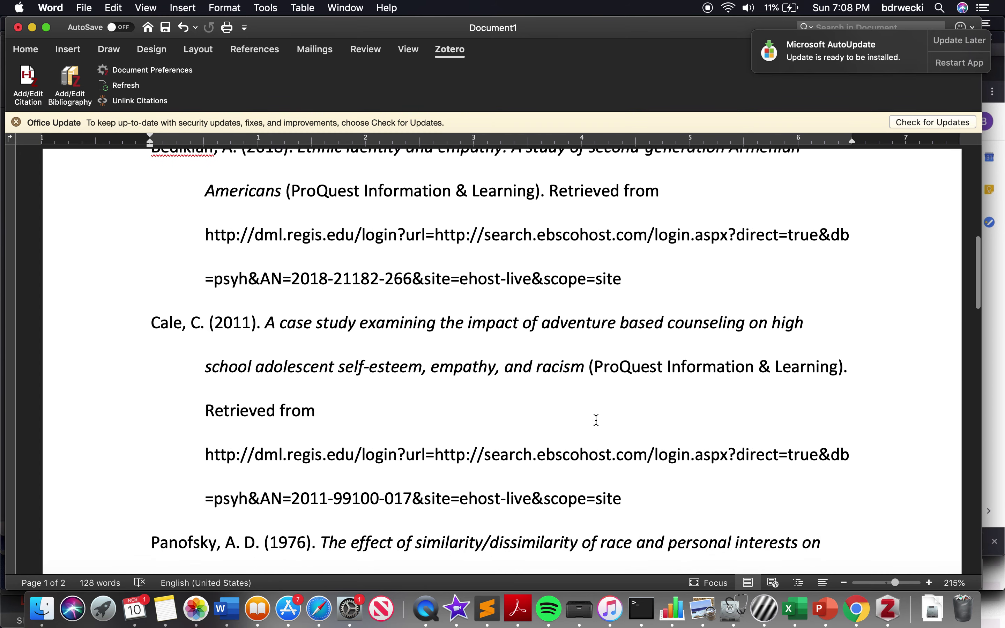
scroll(606, 395, "up", 2)
scroll(605, 398, "down", 3)
scroll(636, 347, "down", 4)
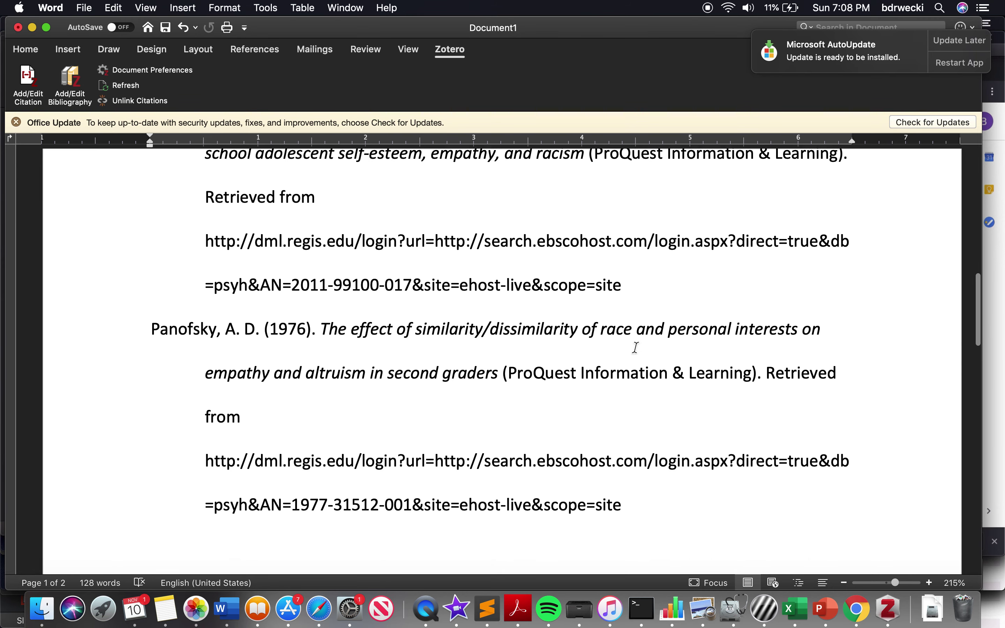
scroll(638, 365, "down", 3)
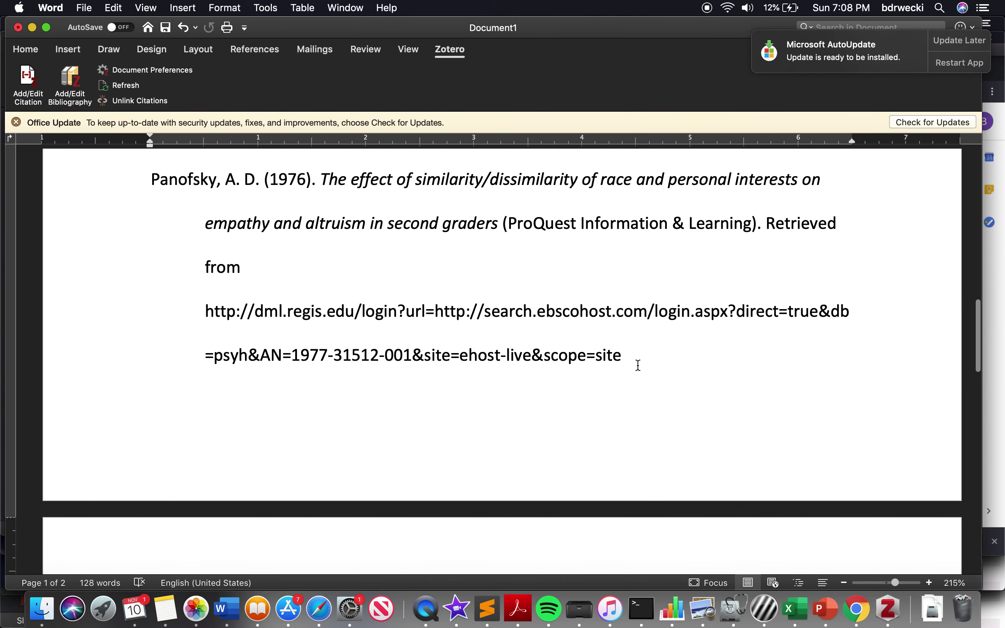
scroll(639, 365, "down", 10)
scroll(638, 365, "up", 10)
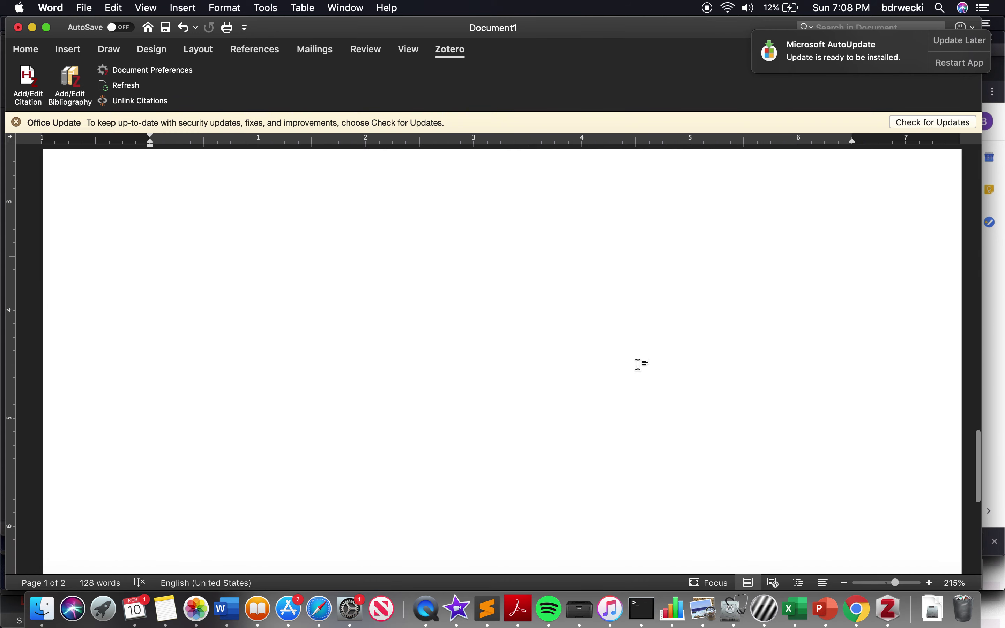
scroll(638, 365, "down", 4)
scroll(638, 365, "down", 1)
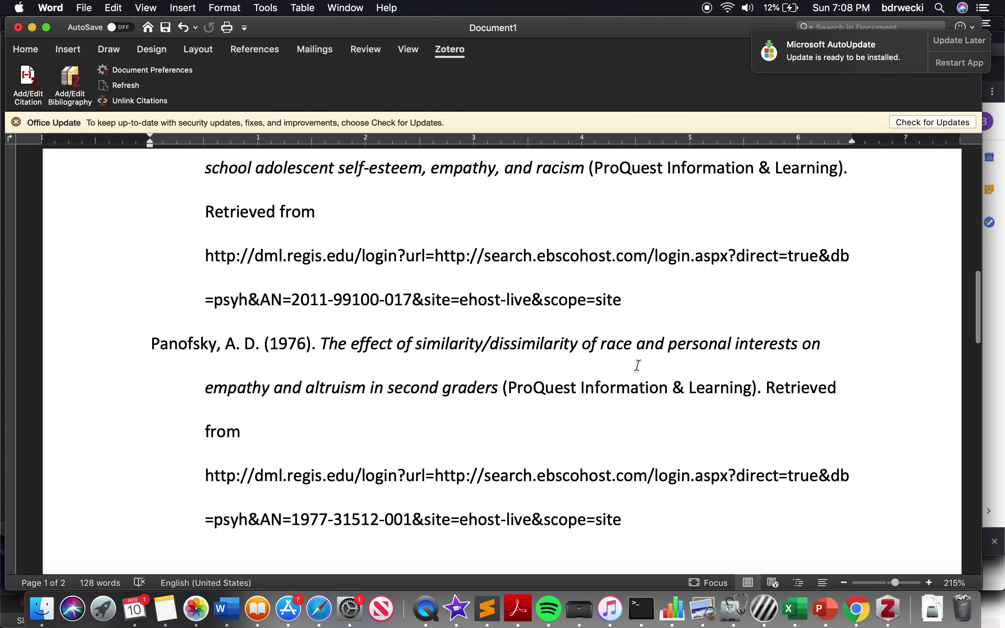
scroll(357, 325, "up", 15)
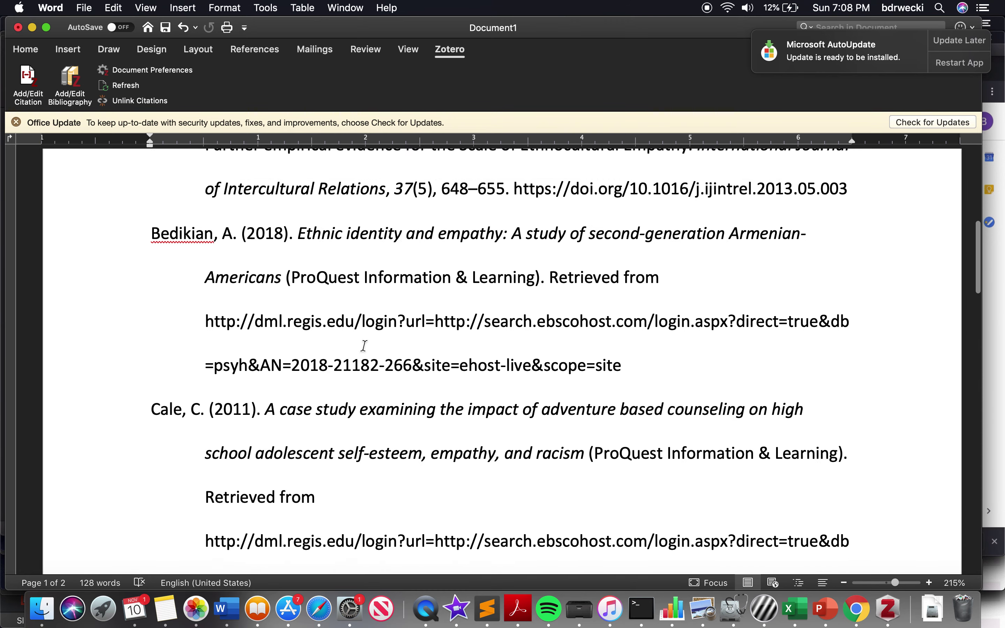
scroll(472, 456, "down", 10)
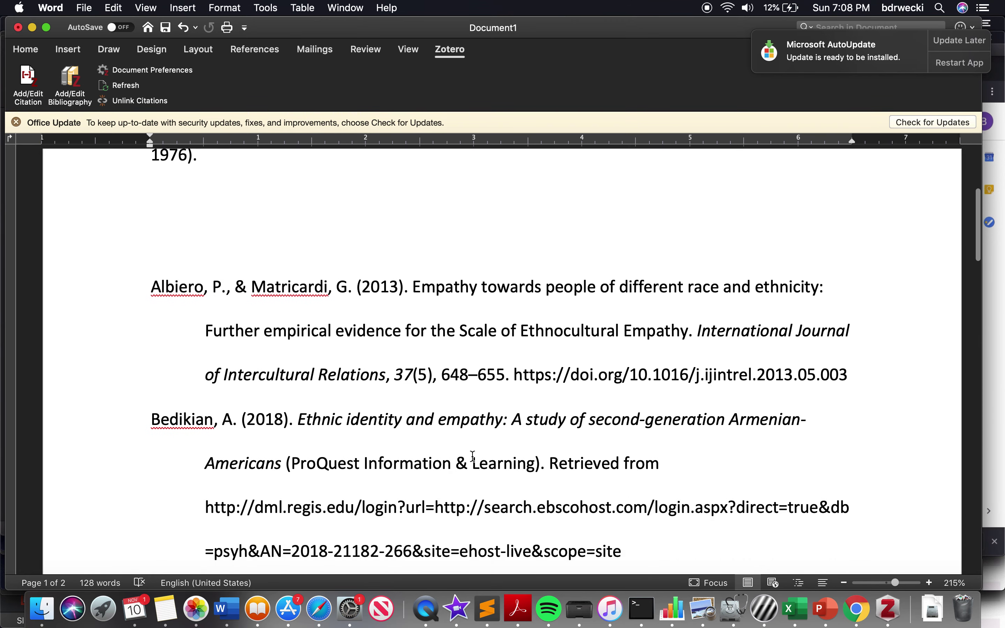
scroll(472, 456, "up", 12)
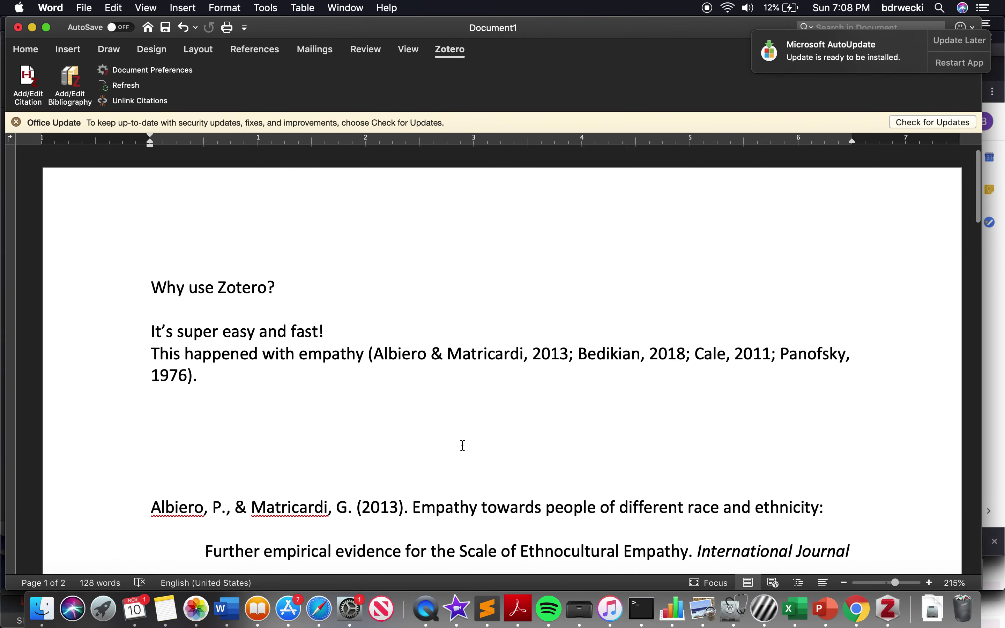
scroll(463, 445, "down", 15)
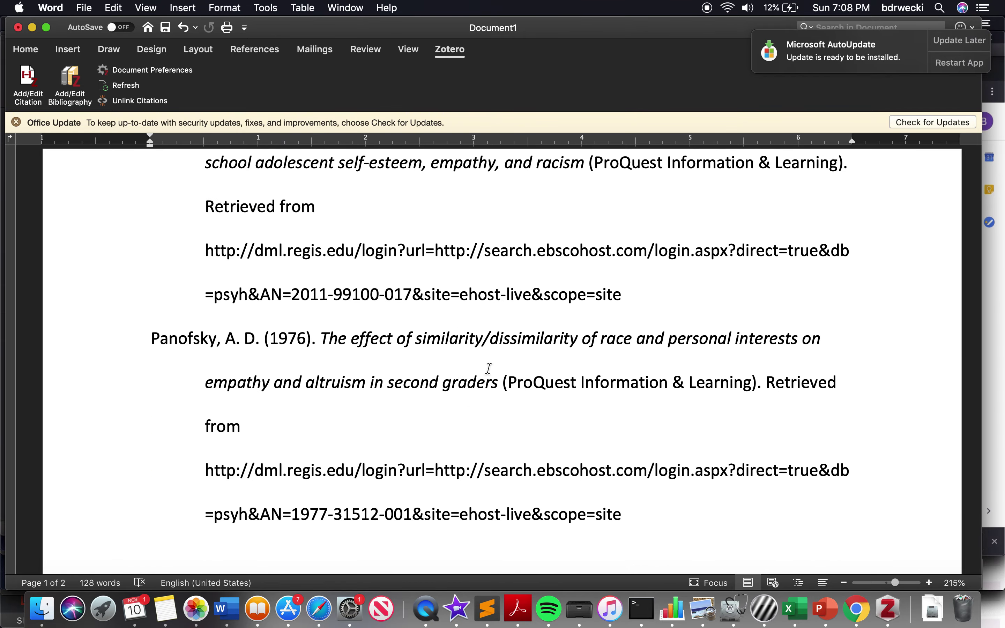
Change the document's citation style to Modern Language Association 8th edition and review the reformatted citation and references
scroll(489, 369, "up", 15)
left_click(158, 74)
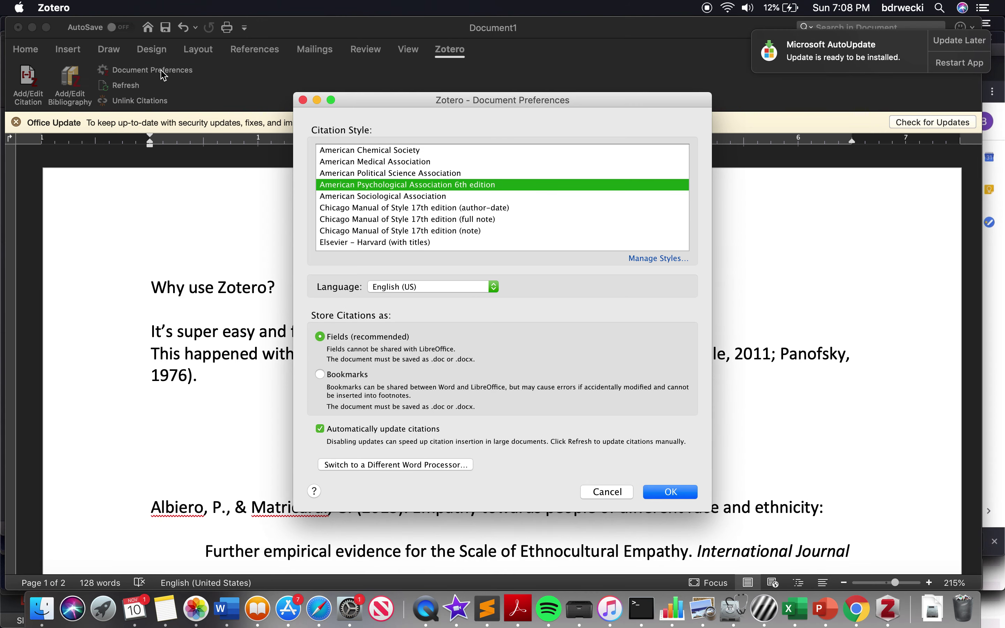
scroll(417, 221, "down", 3)
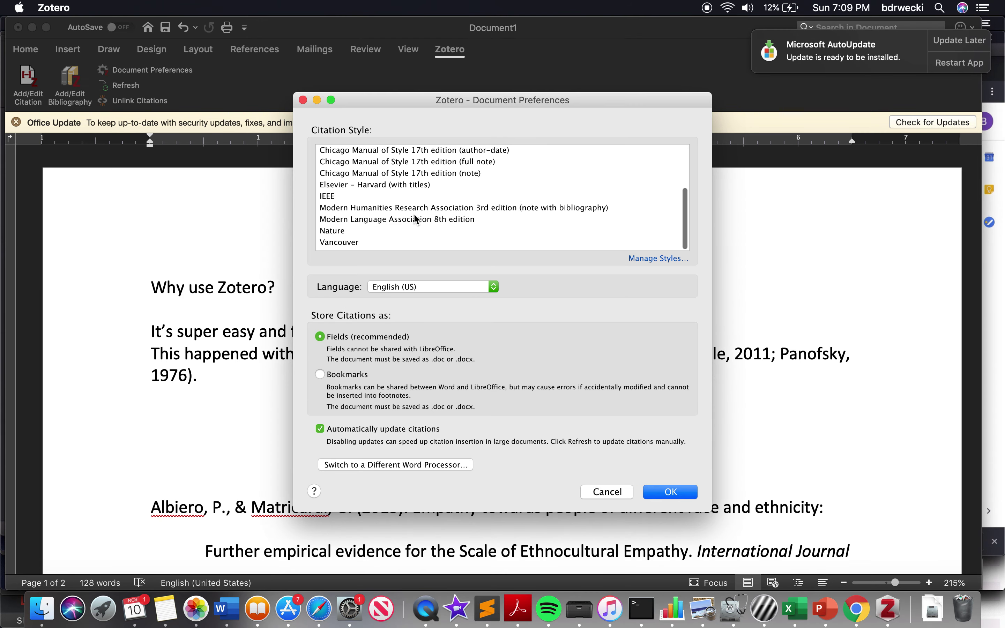
left_click(413, 223)
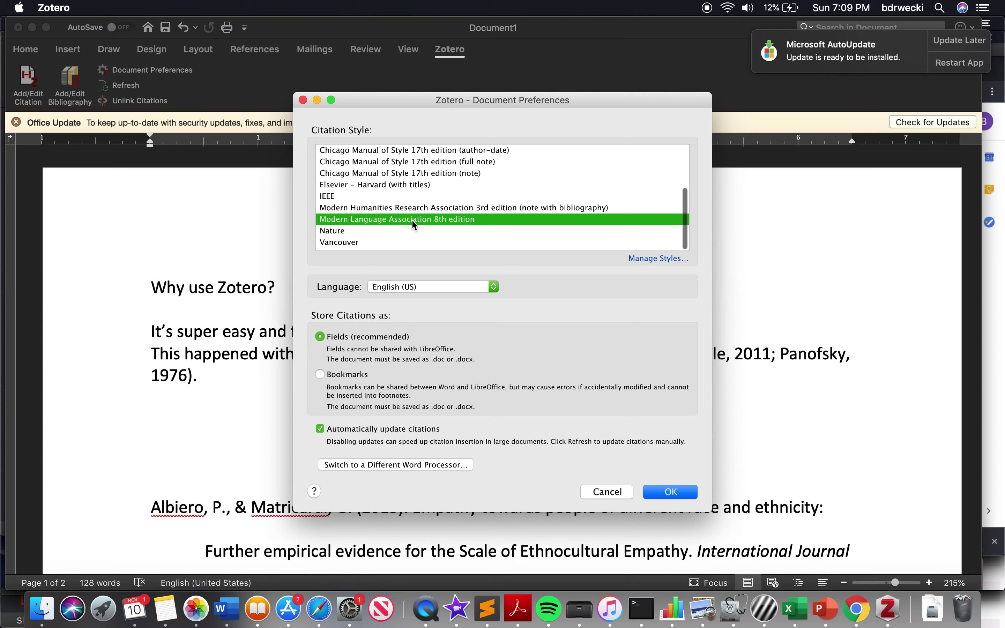
left_click(670, 492)
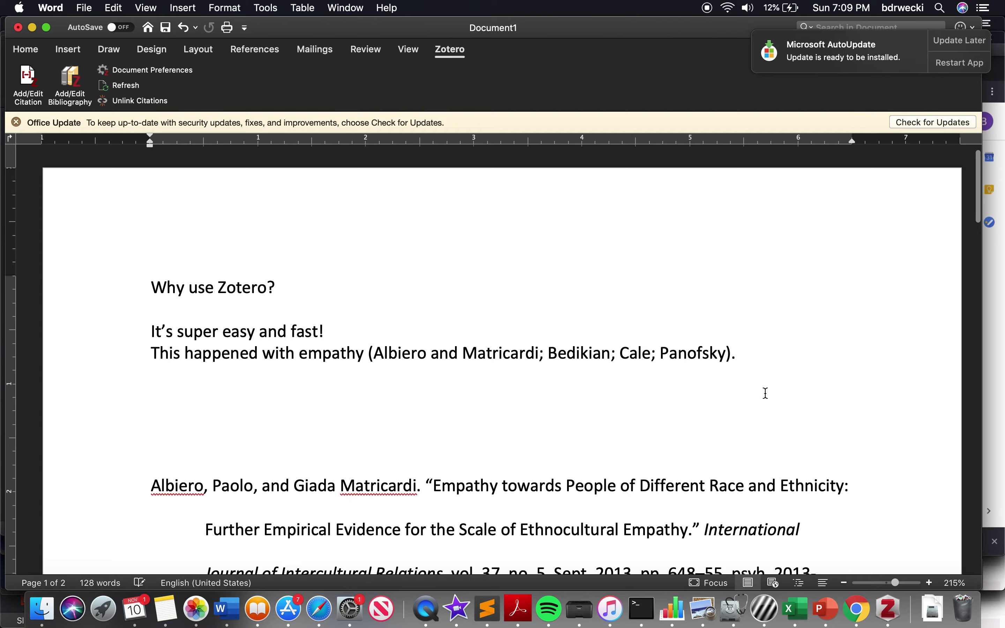
scroll(785, 397, "down", 3)
scroll(787, 398, "down", 15)
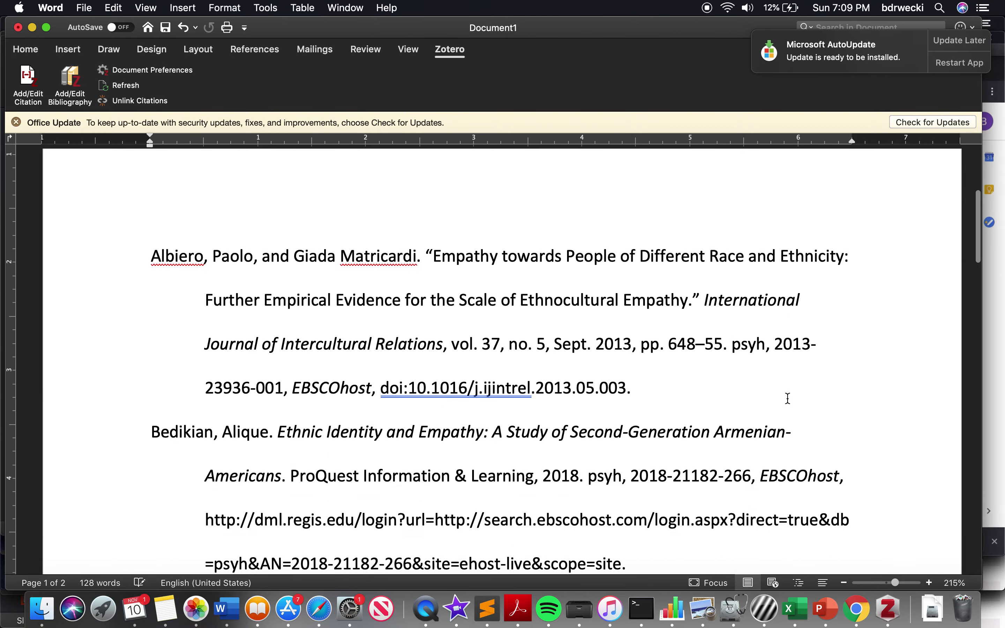
scroll(793, 312, "up", 15)
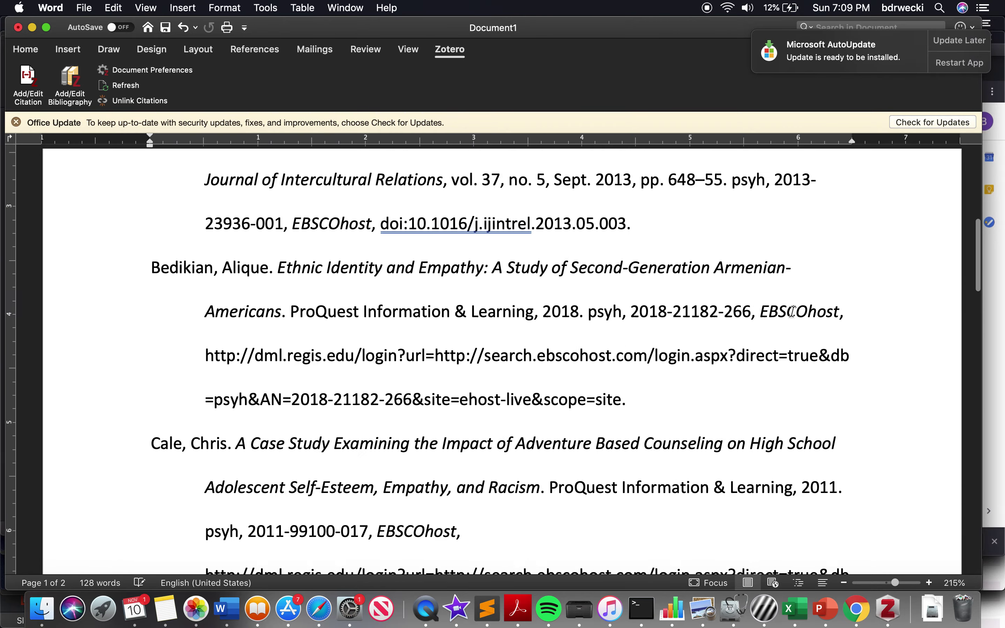
Change the document's citation style to Elsevier - Harvard (with titles)
left_click(144, 75)
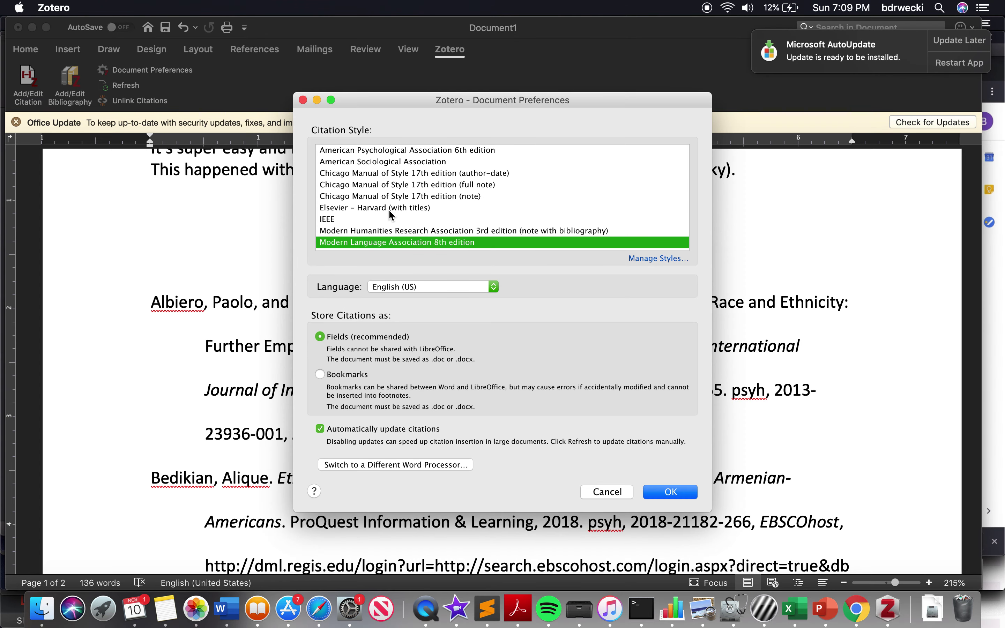
left_click(391, 208)
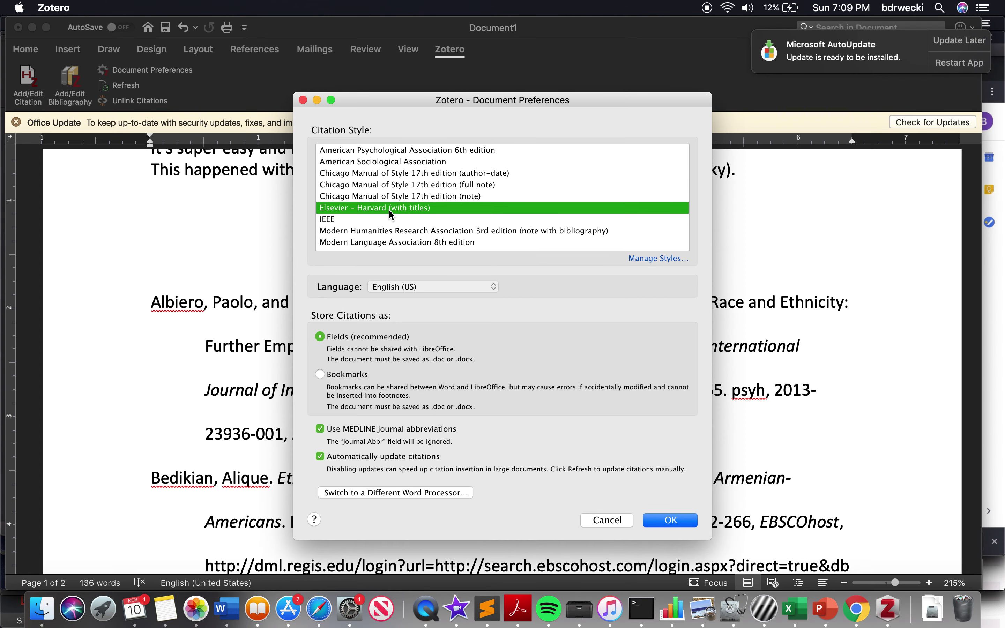
left_click(671, 520)
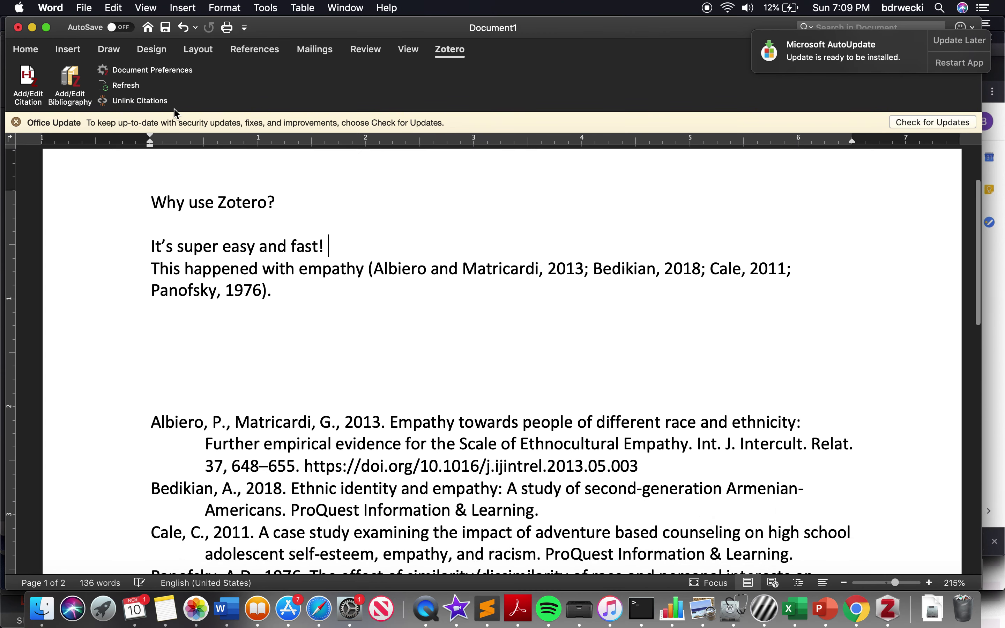
Change the document's citation style to Chicago Manual of Style 17th edition (author-date) and look over the references
left_click(153, 72)
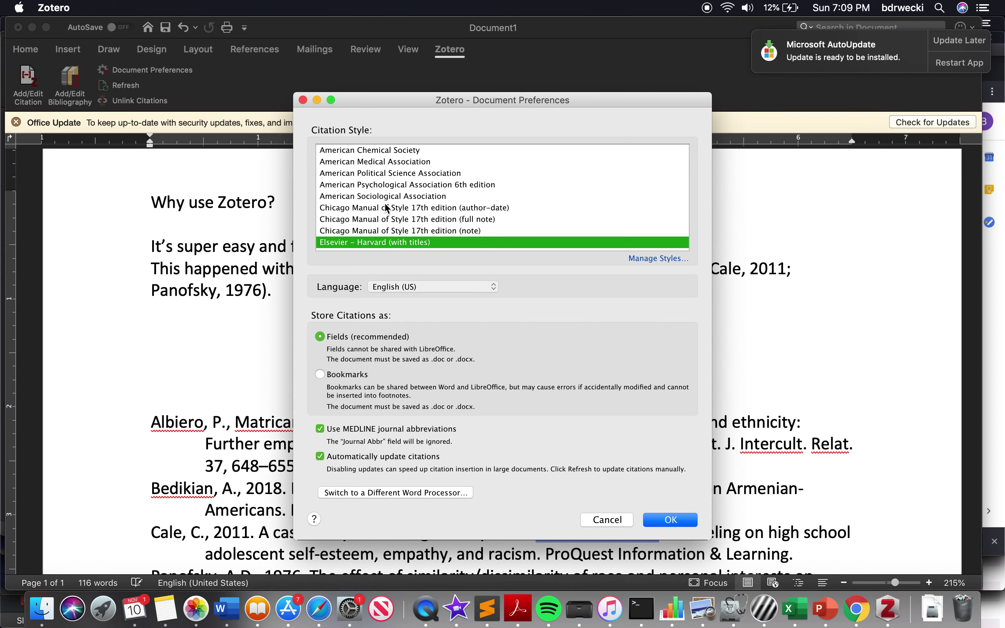
left_click(386, 208)
left_click(671, 493)
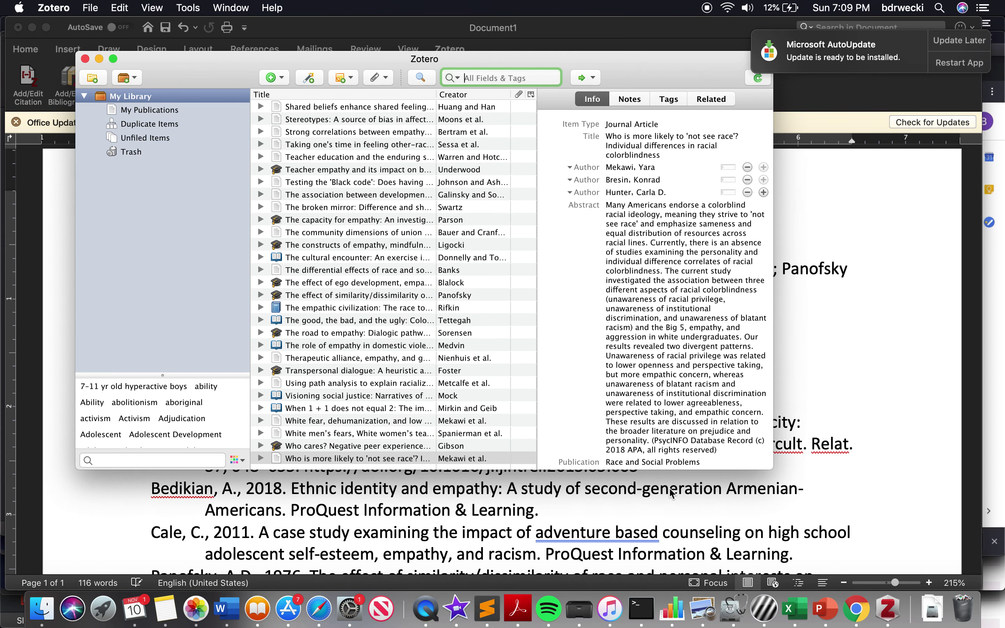
scroll(859, 316, "down", 3)
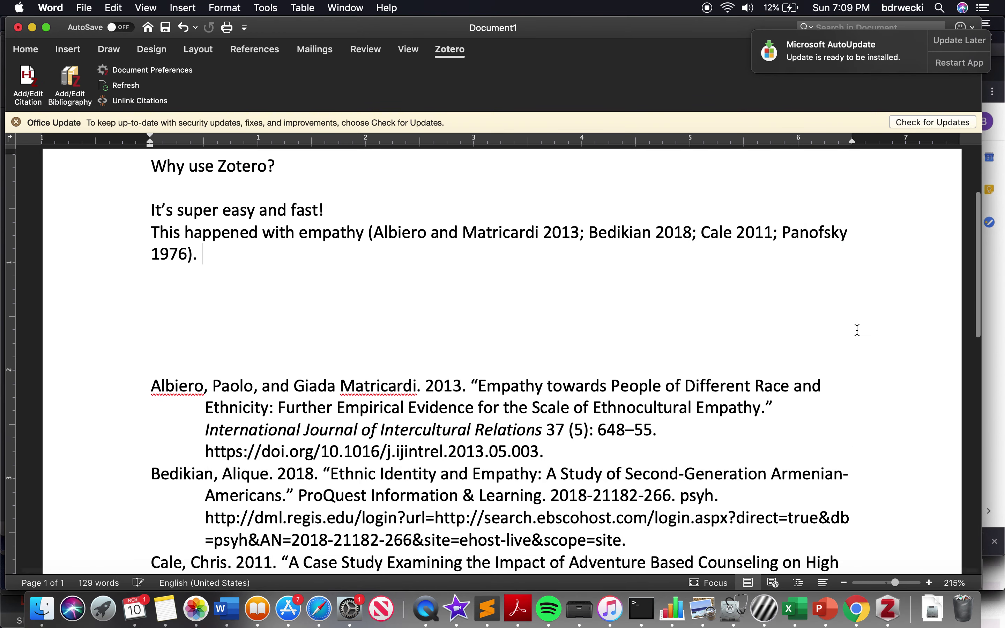
Change the document's citation style to Nature, deselect the bibliography, and review the numbered citation and references
left_click(161, 74)
scroll(420, 161, "up", 2)
scroll(426, 180, "down", 3)
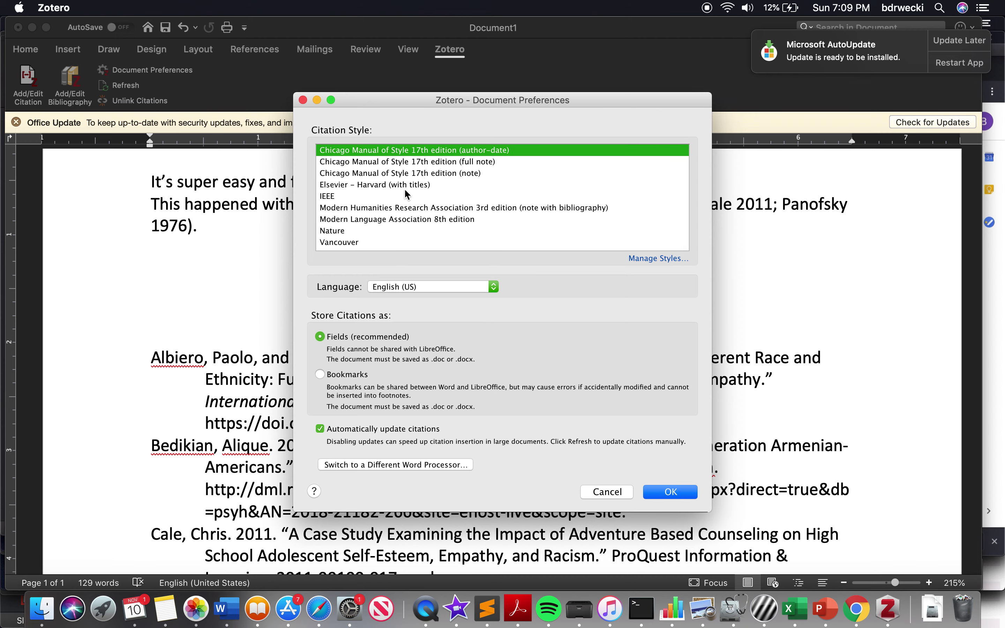
left_click(340, 231)
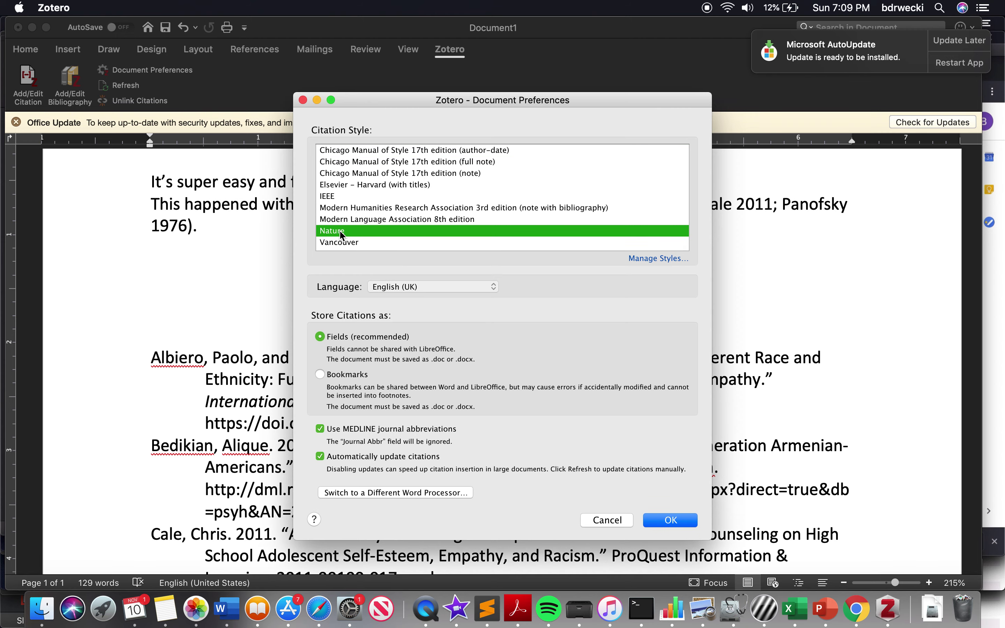
left_click(671, 521)
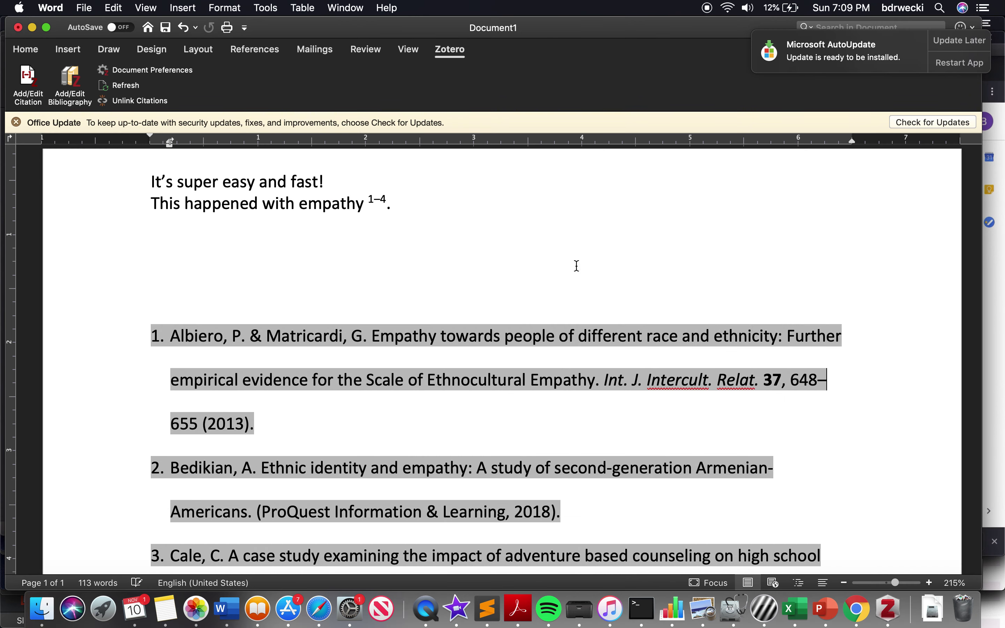
left_click(590, 271)
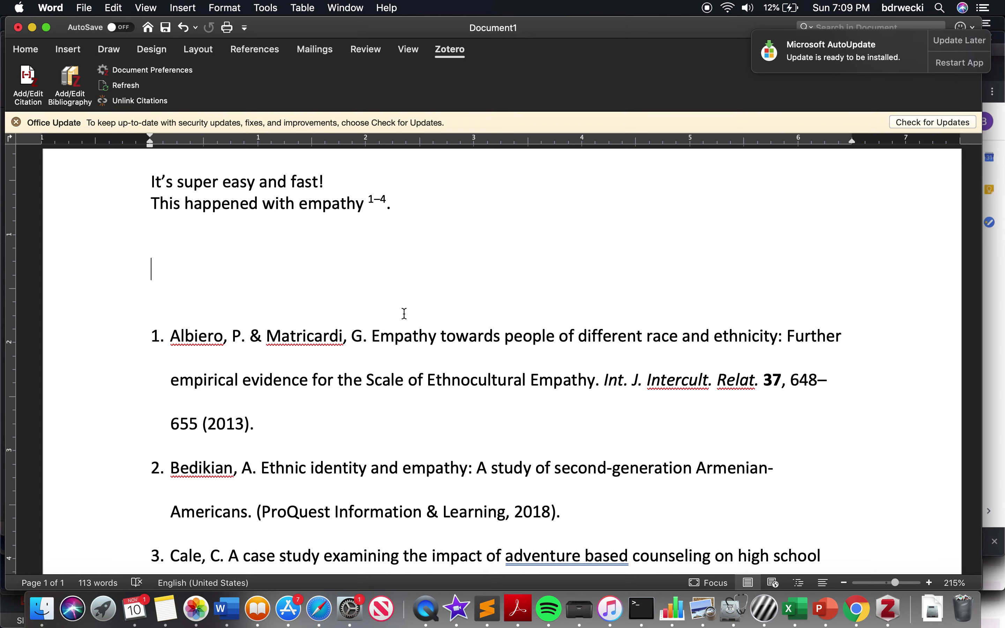
scroll(403, 316, "down", 1)
scroll(401, 320, "down", 10)
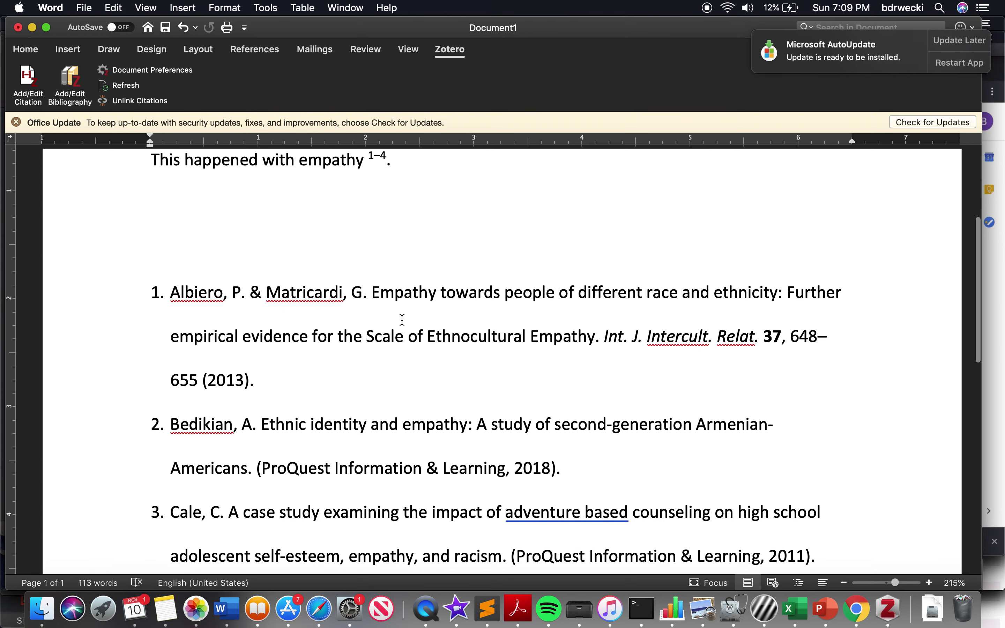
scroll(402, 320, "up", 5)
scroll(402, 321, "up", 10)
scroll(402, 319, "down", 3)
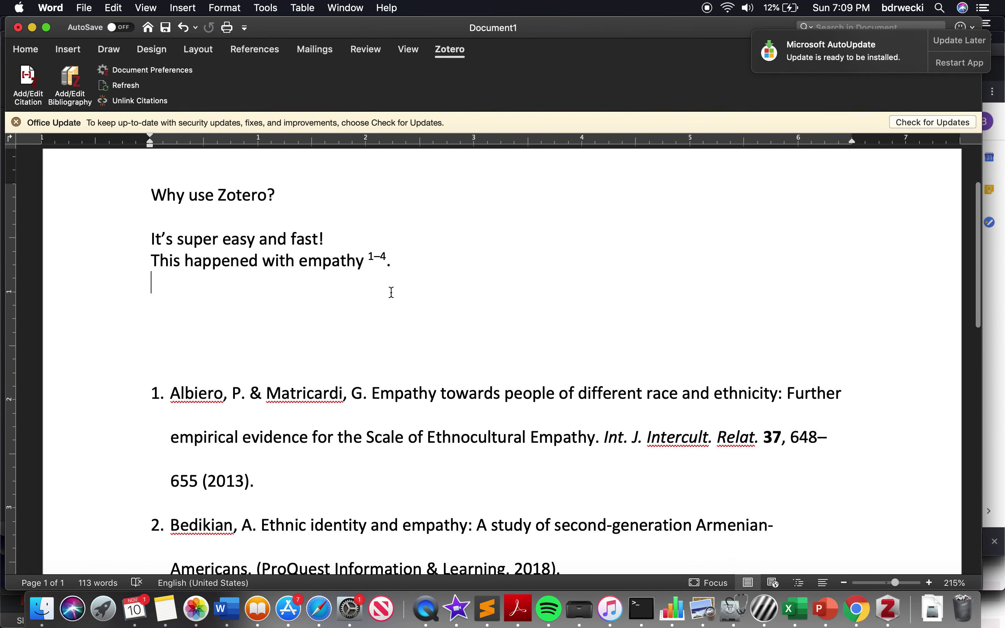
Start a new citation on the line below the cited sentence, search for "empathy", and add the 2004 source on therapist color-blindness
left_click(28, 79)
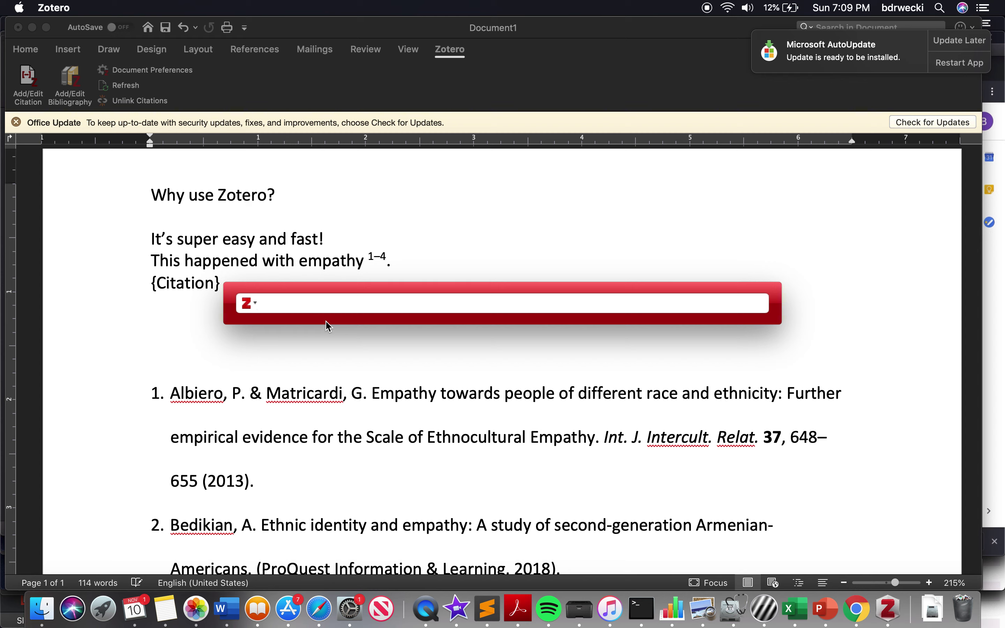
type("empatyhy")
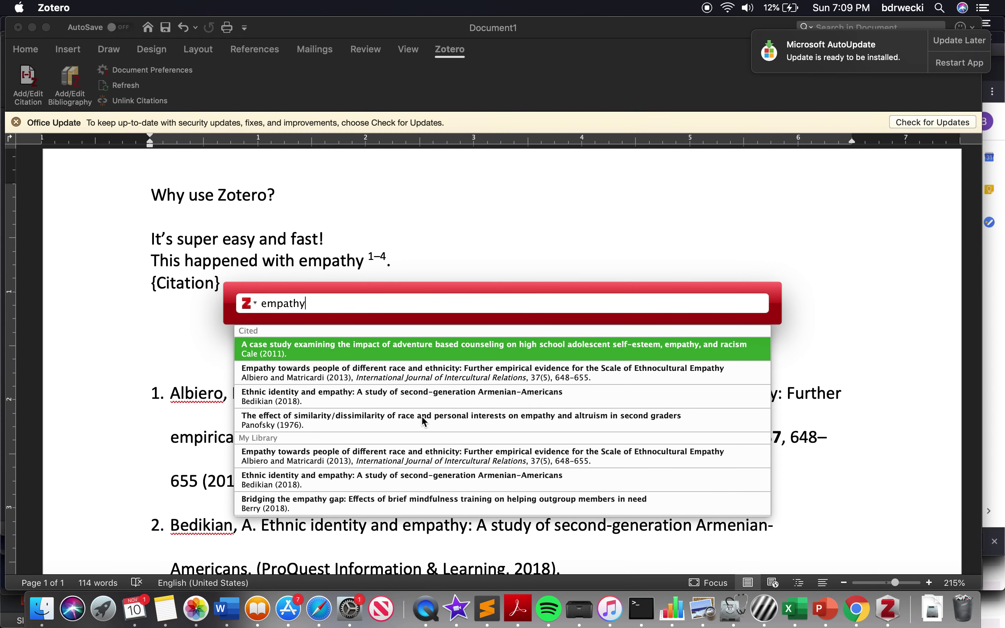
scroll(425, 416, "down", 3)
scroll(428, 398, "down", 8)
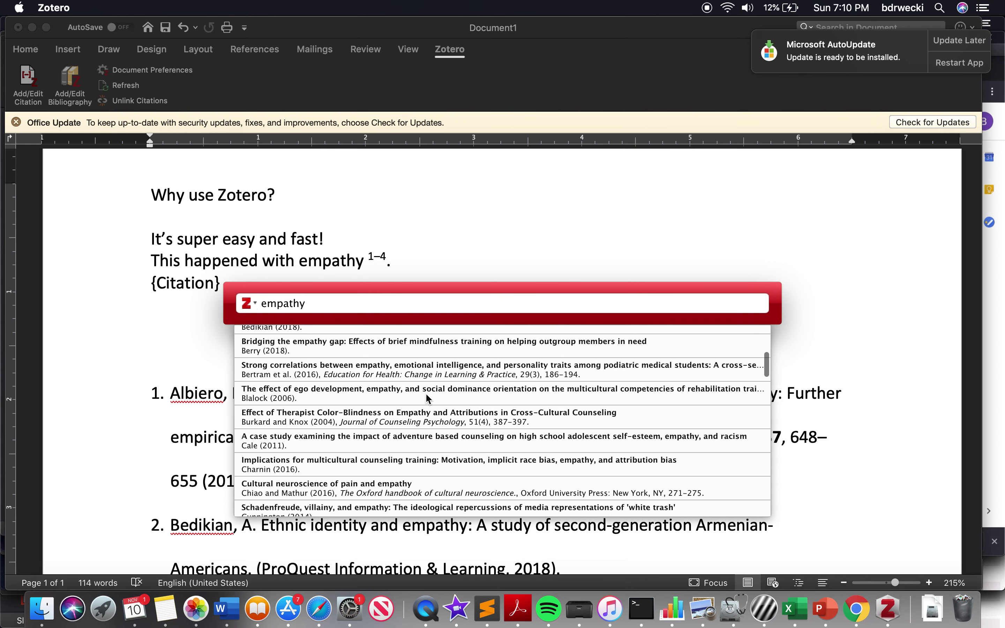
left_click(417, 415)
Search for "empathy" and add the 2018 meta-analytic review on therapeutic alliance, empathy, and genuineness to the citation
type("empathy")
scroll(428, 442, "down", 5)
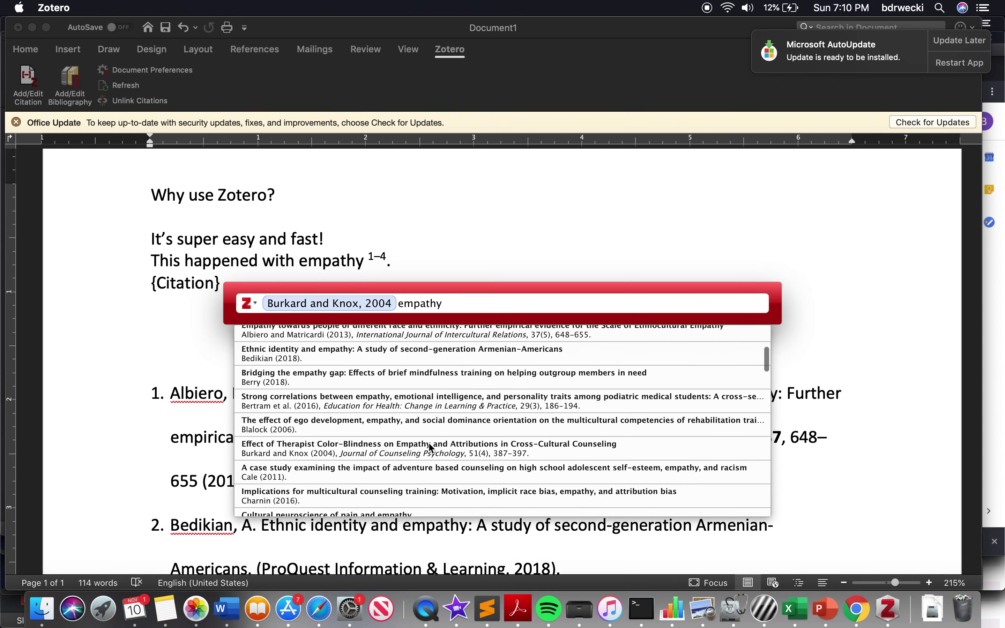
scroll(429, 446, "down", 10)
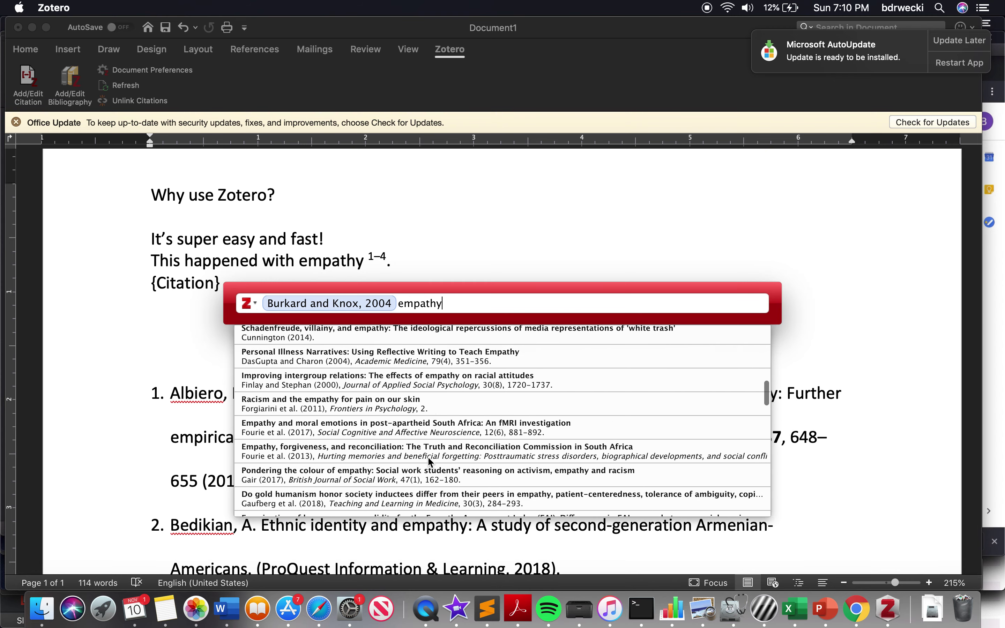
scroll(427, 456, "down", 10)
left_click(418, 480)
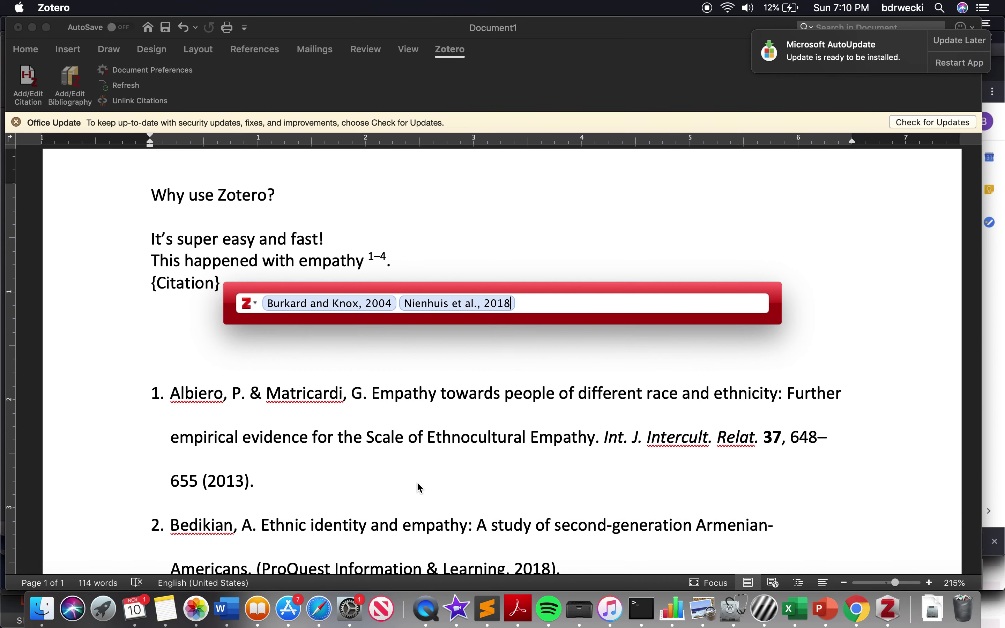
Search for "empath", add the 2018 source on empathic processes in substance use disorders, and insert the three-source citation
type("empathy")
key("BackSpace")
key("BackSpace")
type("h")
scroll(553, 368, "down", 10)
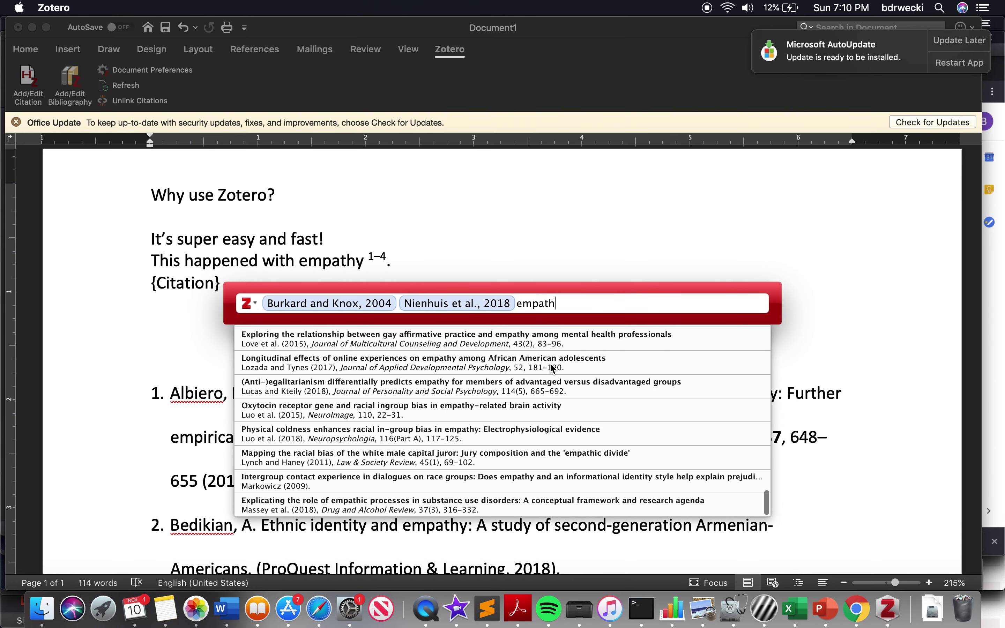
left_click(494, 510)
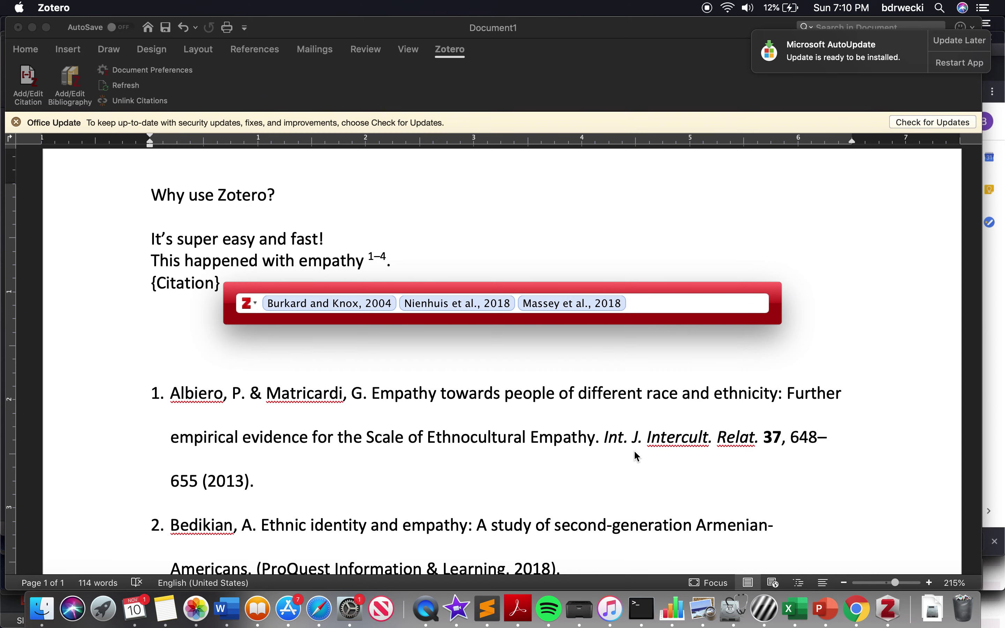
key("Return")
scroll(653, 386, "down", 15)
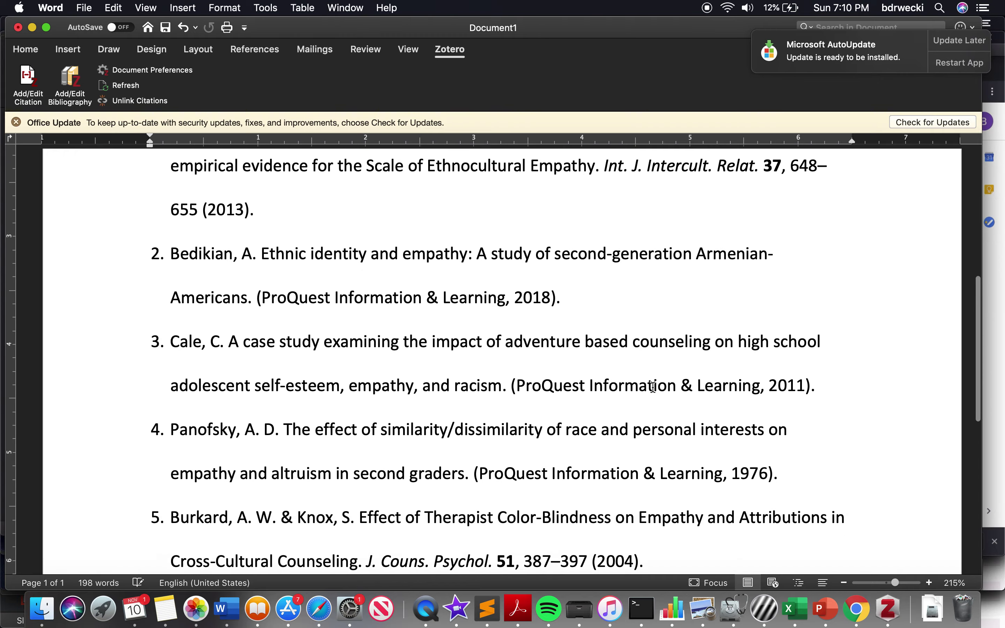
scroll(653, 387, "up", 15)
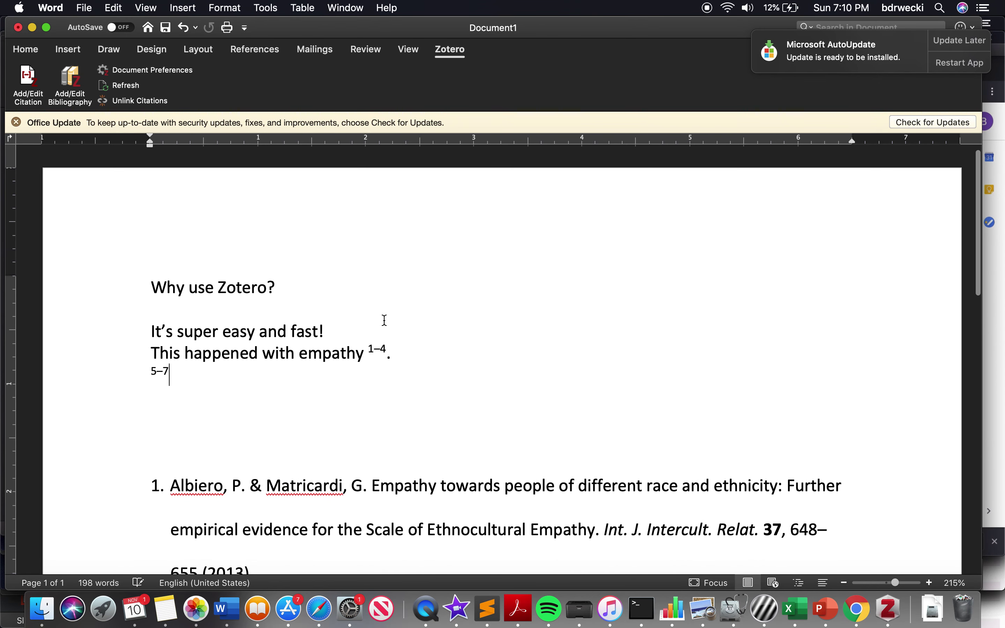
Change the document's citation style to American Sociological Association and look over the citations and references
left_click(125, 70)
scroll(393, 184, "up", 3)
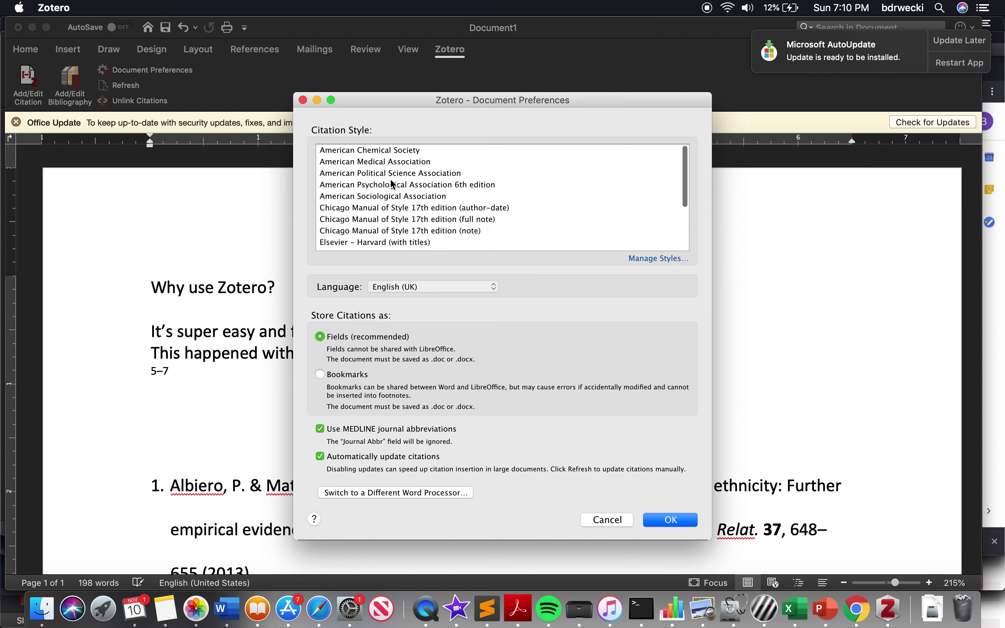
left_click(389, 197)
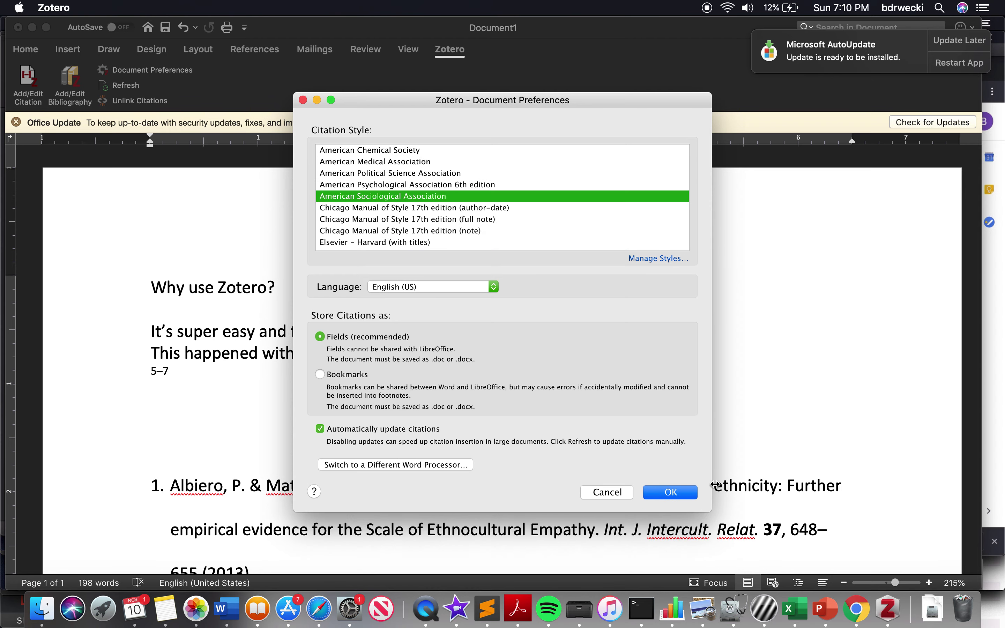
left_click(672, 493)
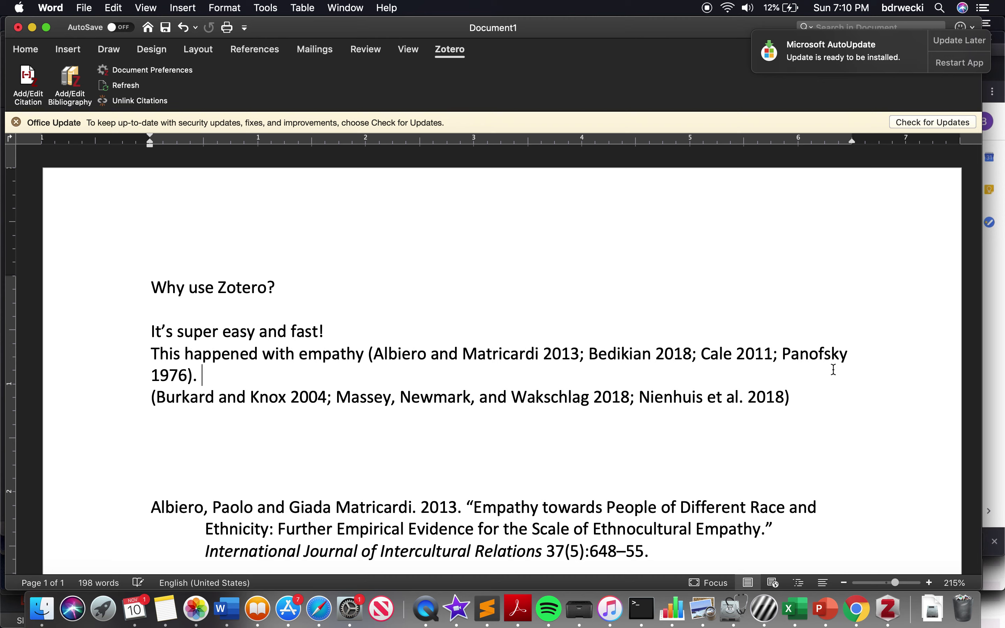
scroll(819, 404, "down", 3)
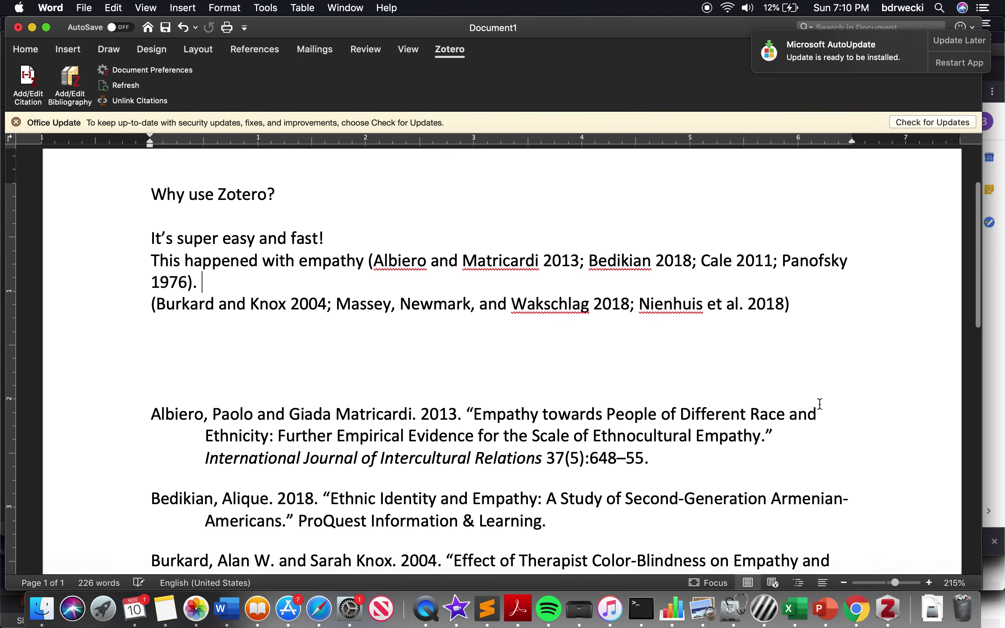
scroll(819, 404, "down", 5)
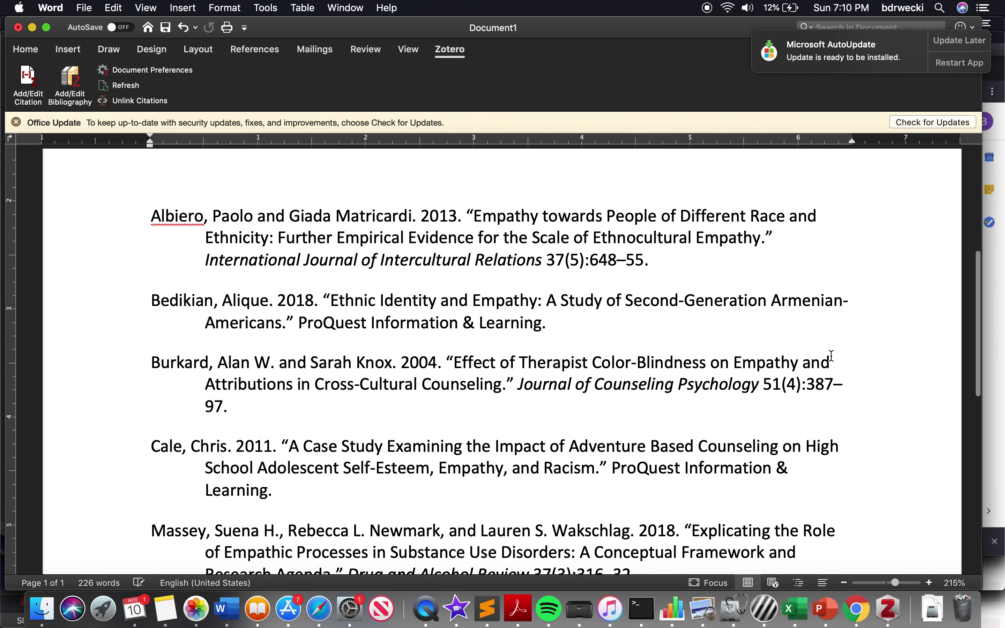
scroll(831, 357, "down", 3)
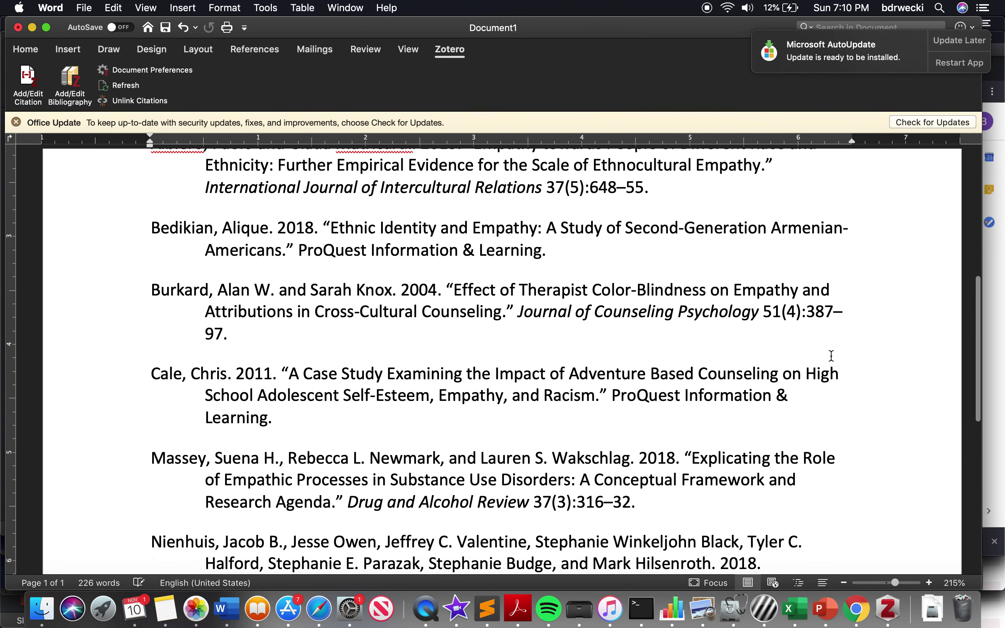
scroll(831, 356, "up", 2)
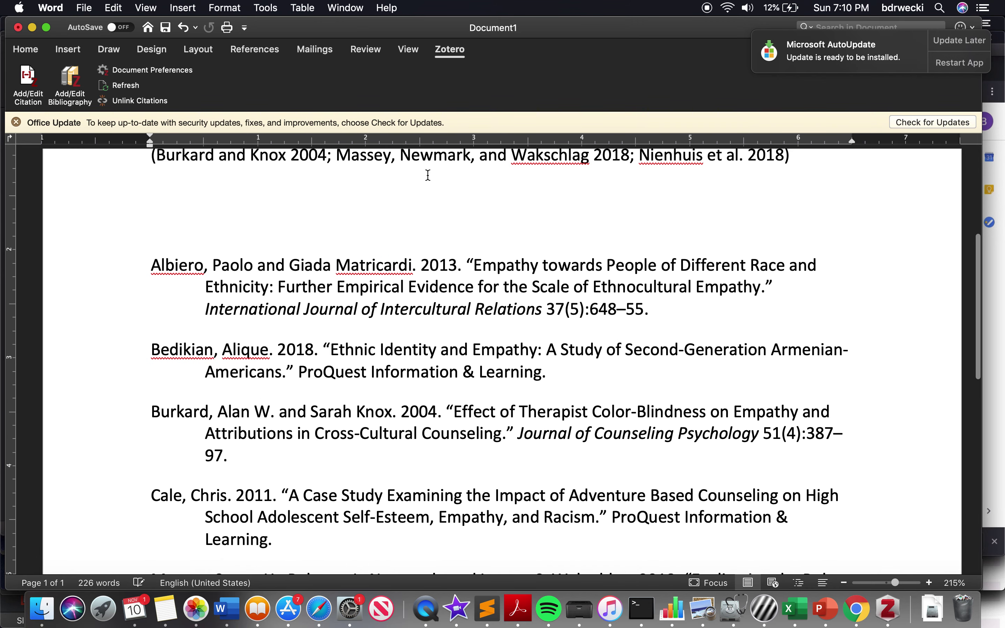
scroll(494, 350, "up", 2)
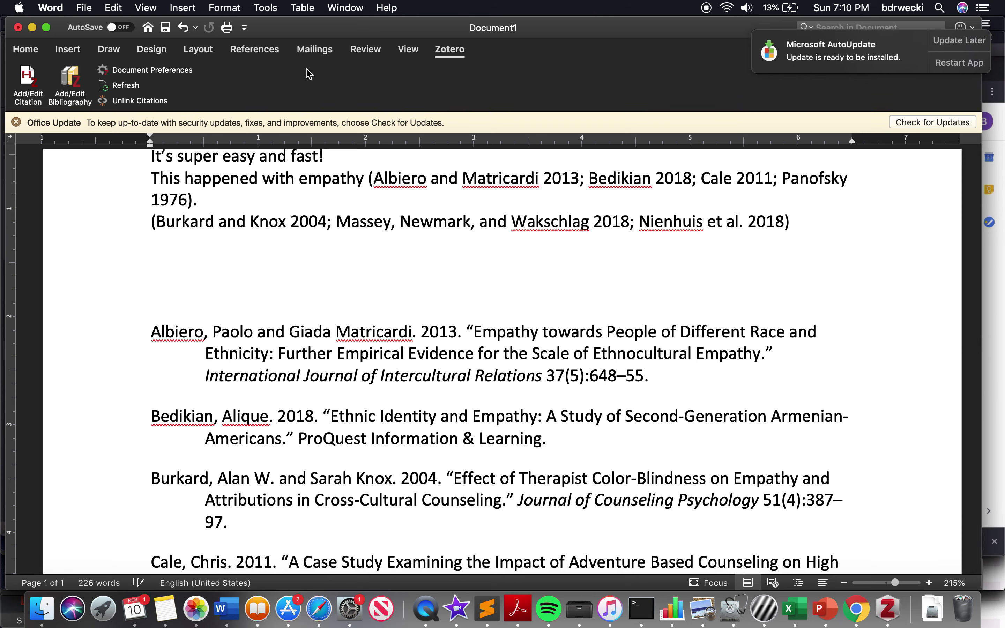
Change the document's citation style to American Psychological Association 6th edition and place the cursor on the empty line below the second citation
left_click(137, 75)
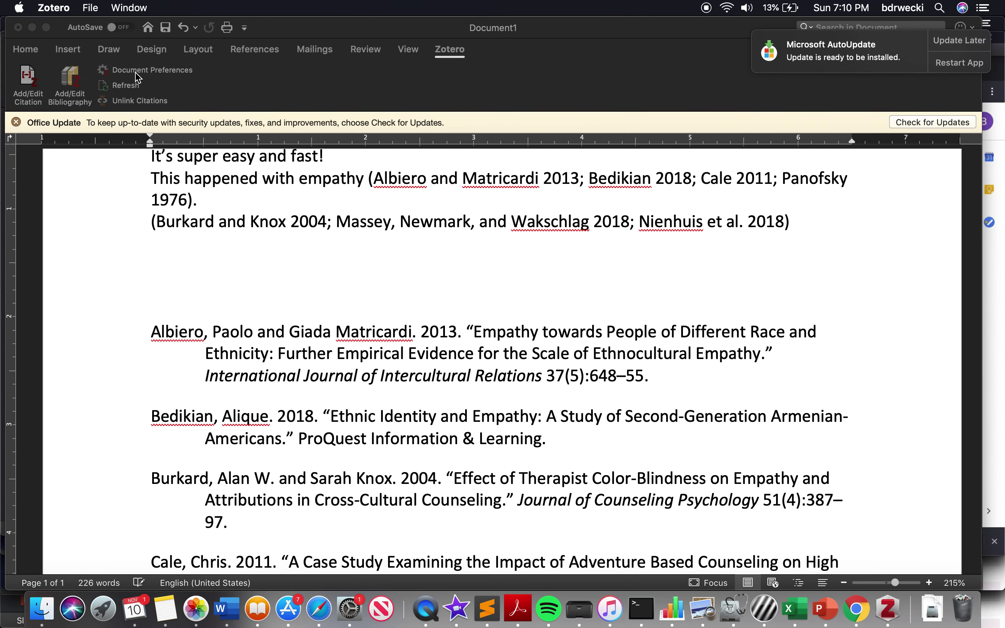
scroll(426, 207, "down", 3)
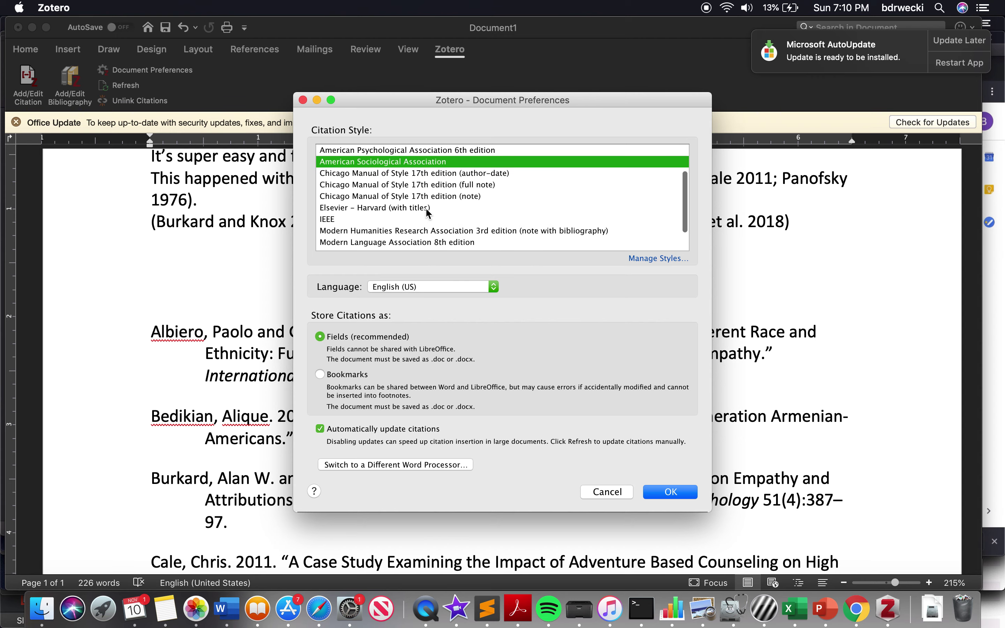
scroll(425, 208, "up", 3)
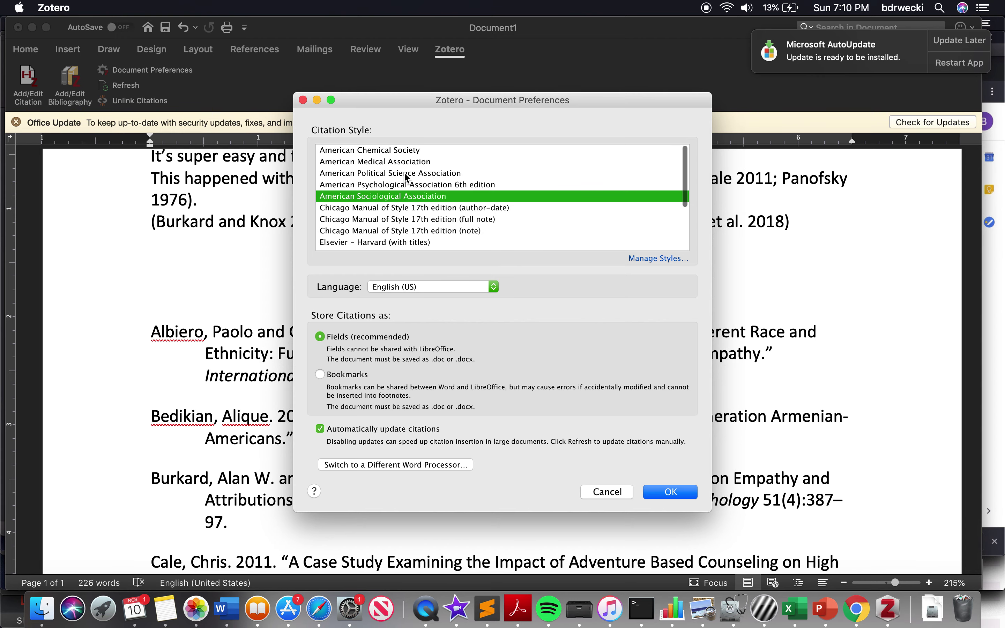
left_click(402, 185)
left_click(675, 492)
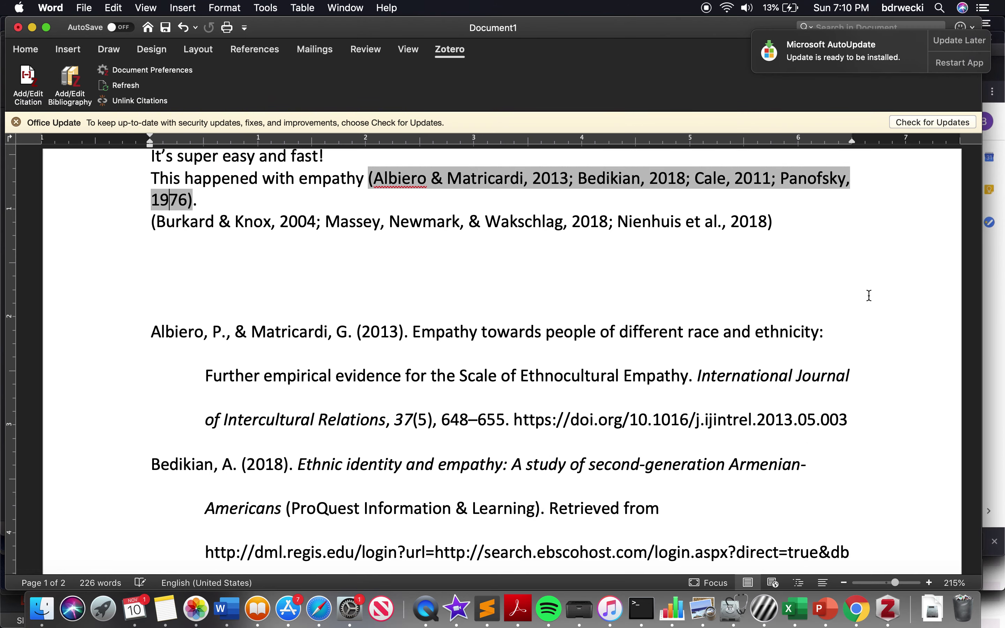
scroll(857, 341, "down", 2)
left_click(856, 343)
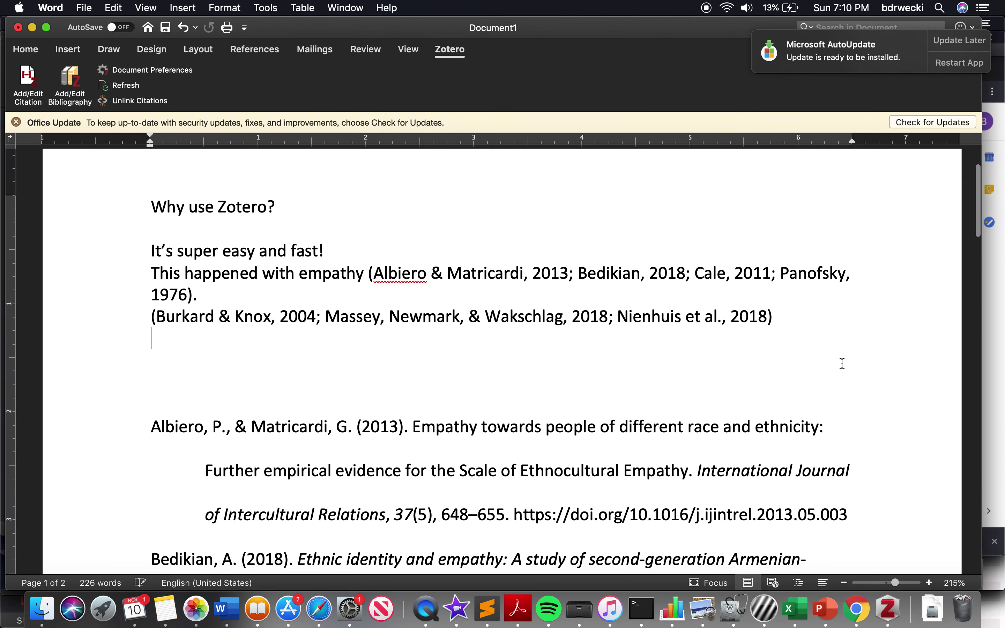
Examine the APA-formatted in-text citations and read through the whole reference list across both pages
scroll(842, 364, "down", 3)
scroll(842, 364, "down", 10)
scroll(842, 364, "up", 15)
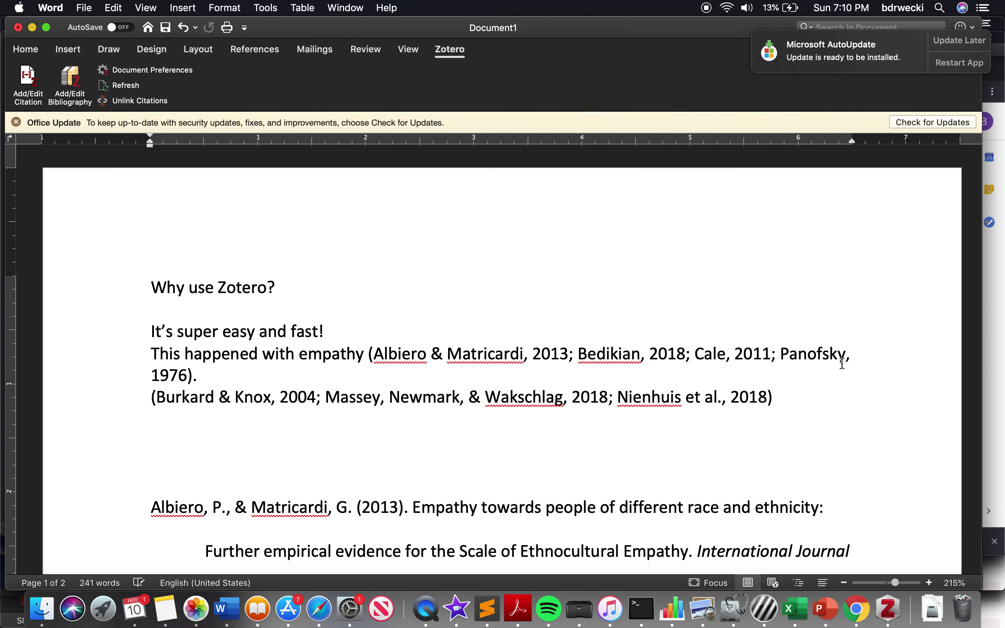
scroll(779, 388, "down", 3)
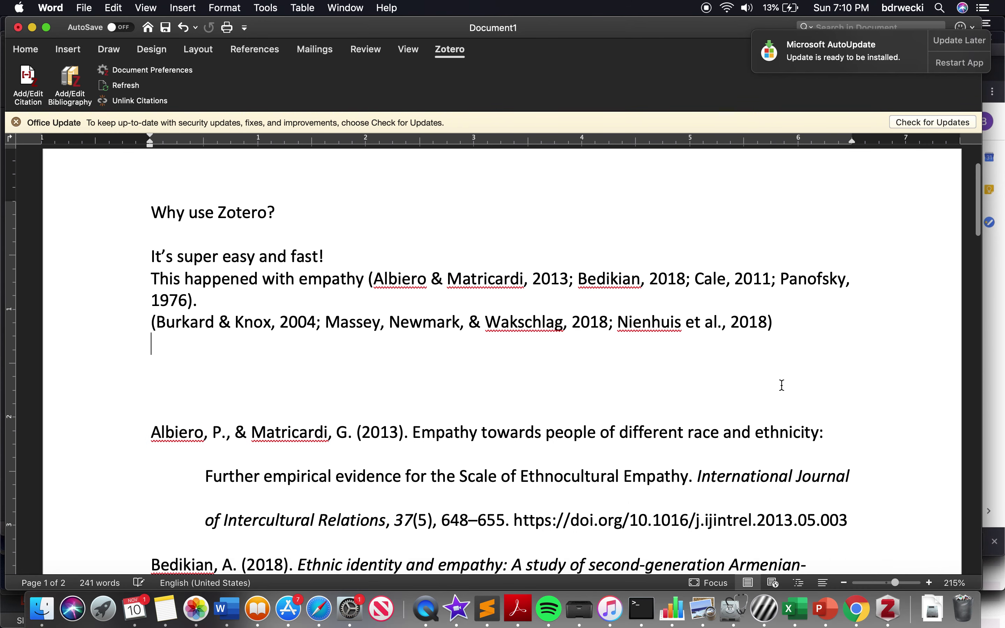
scroll(781, 385, "down", 2)
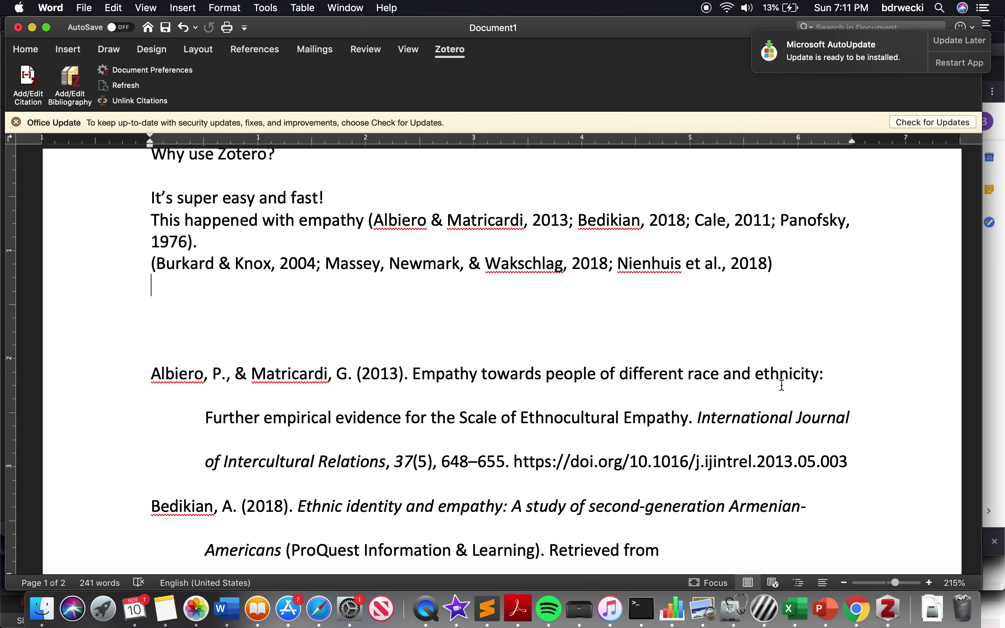
scroll(782, 385, "down", 10)
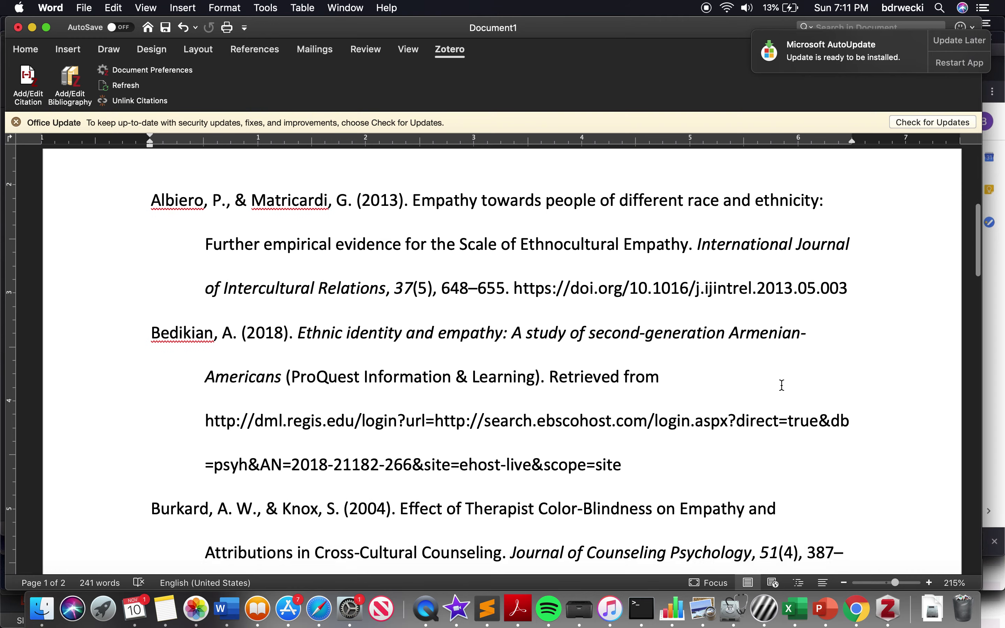
scroll(782, 385, "down", 10)
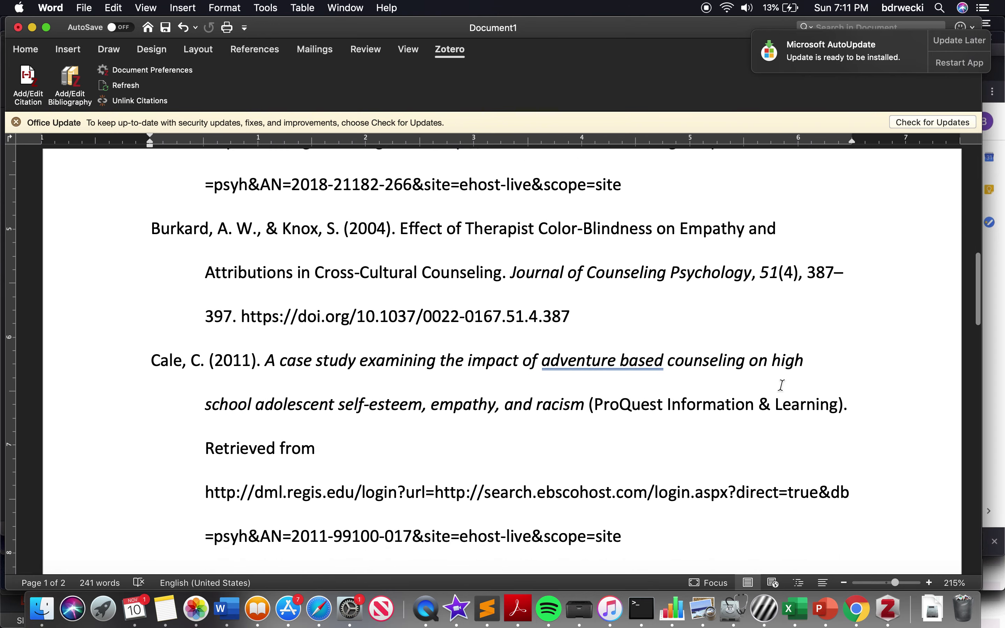
scroll(783, 384, "up", 7)
scroll(789, 434, "down", 20)
scroll(792, 437, "down", 6)
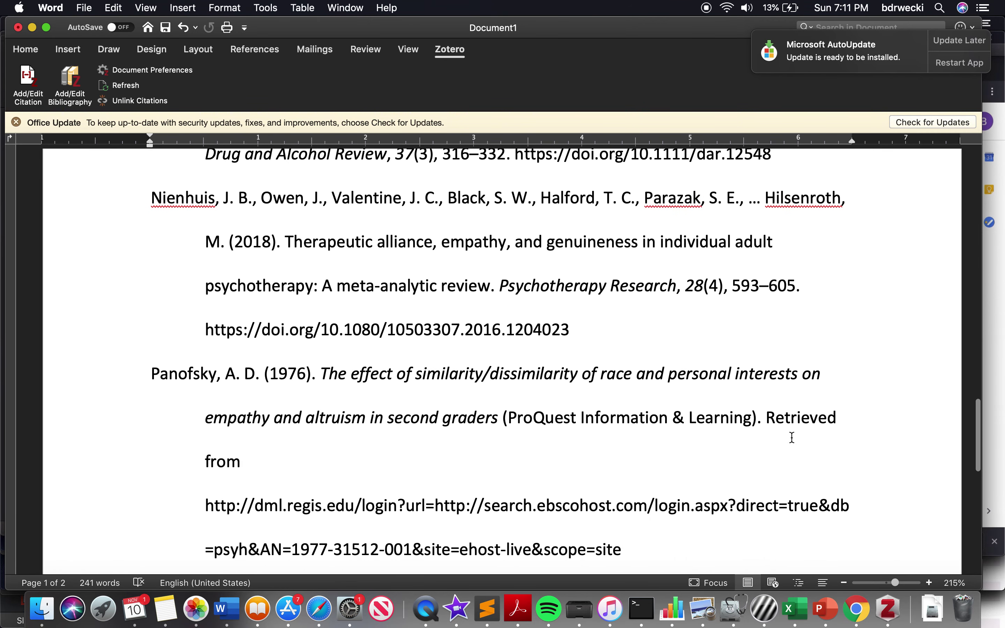
scroll(792, 437, "down", 1)
scroll(792, 437, "up", 1)
scroll(791, 437, "down", 2)
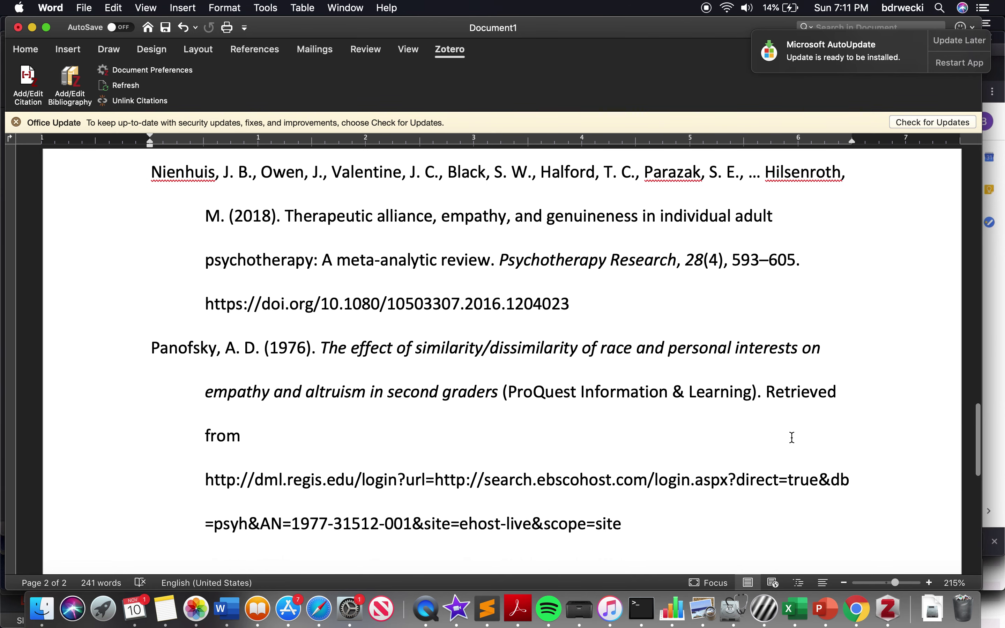
scroll(792, 437, "down", 1)
scroll(792, 437, "up", 2)
scroll(859, 456, "down", 3)
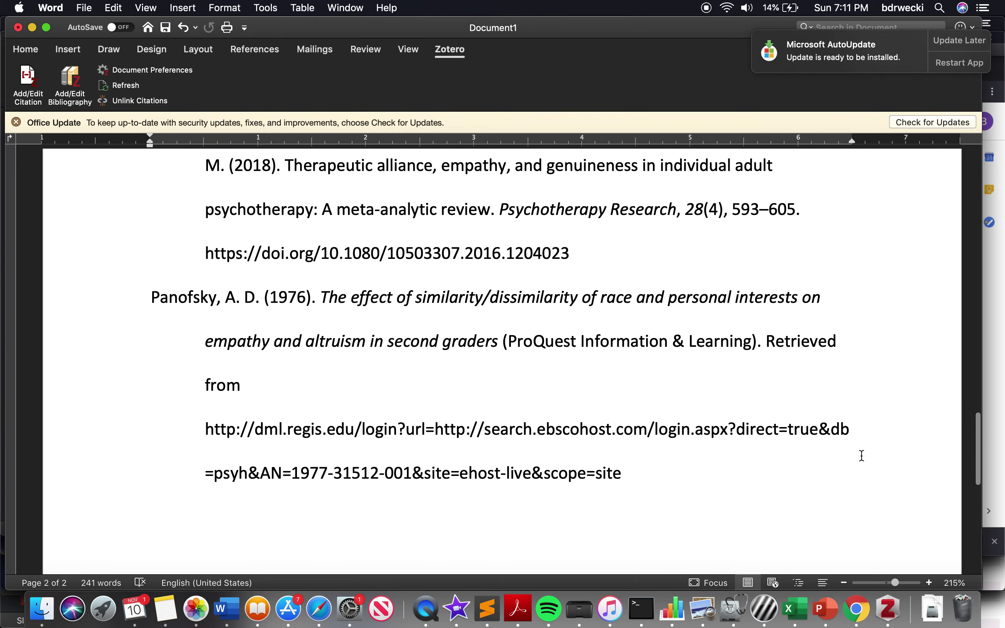
scroll(862, 456, "down", 1)
scroll(882, 417, "down", 4)
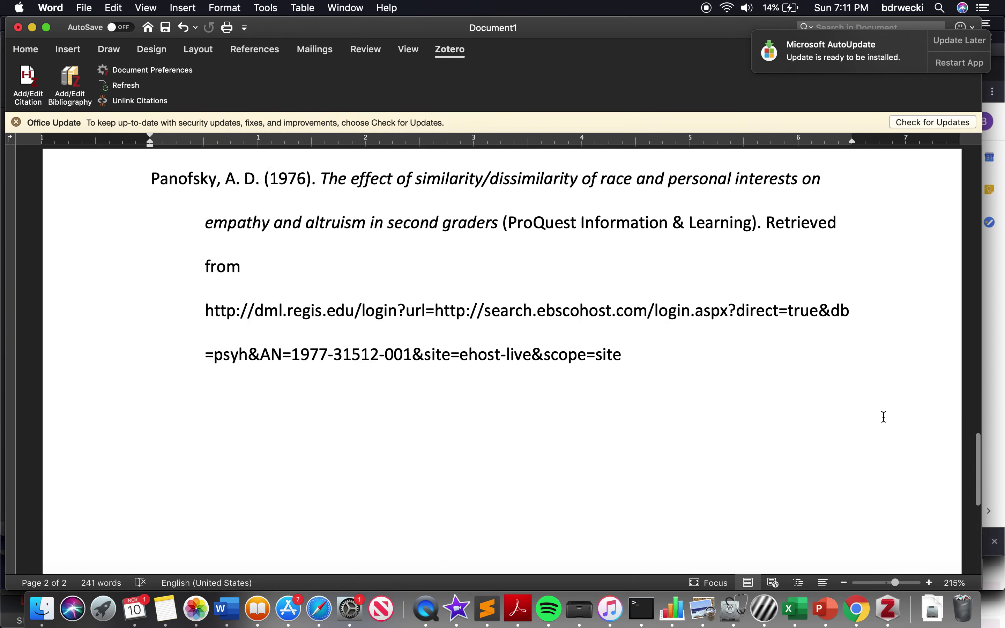
scroll(883, 418, "up", 20)
scroll(884, 417, "down", 10)
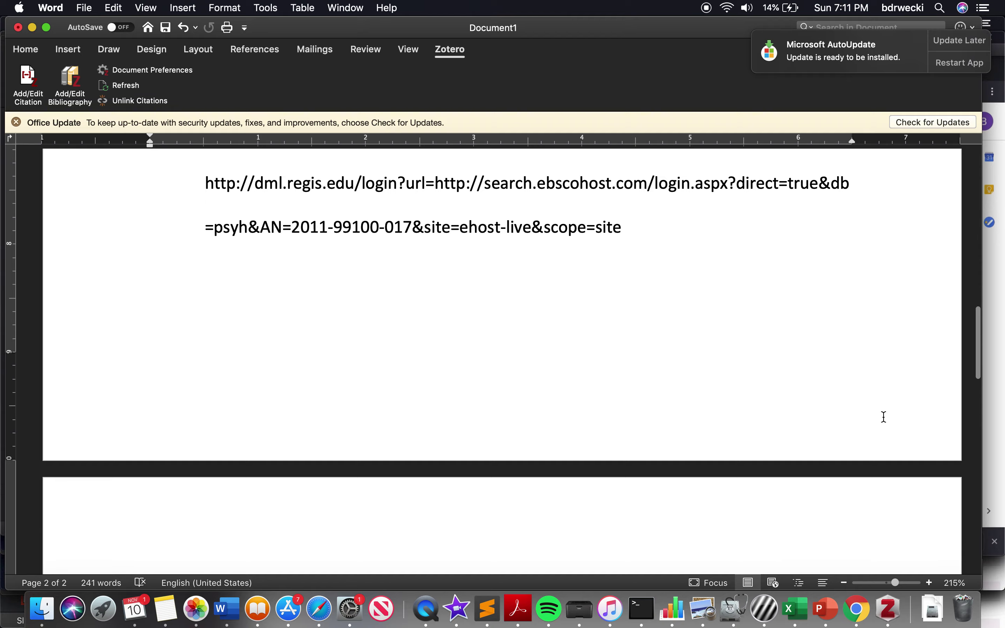
scroll(884, 417, "up", 15)
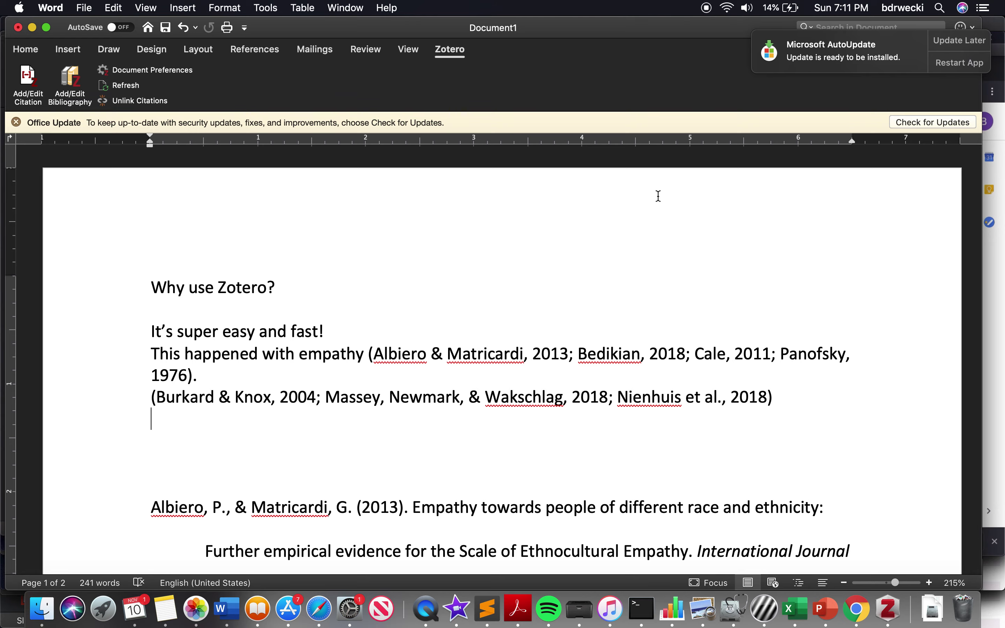
scroll(657, 197, "down", 20)
scroll(654, 237, "up", 5)
scroll(654, 237, "up", 15)
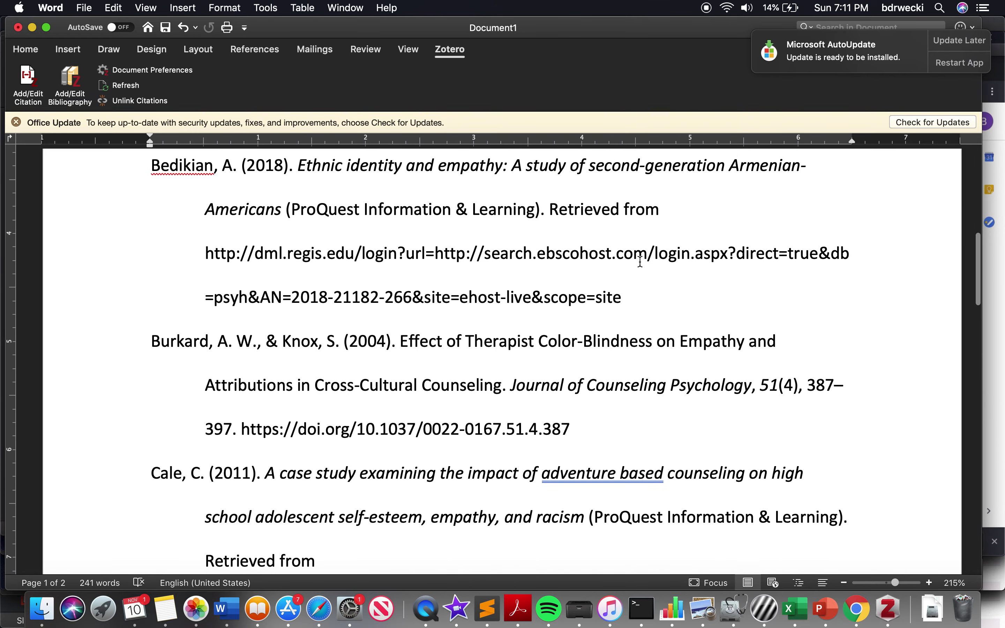
scroll(643, 296, "up", 1)
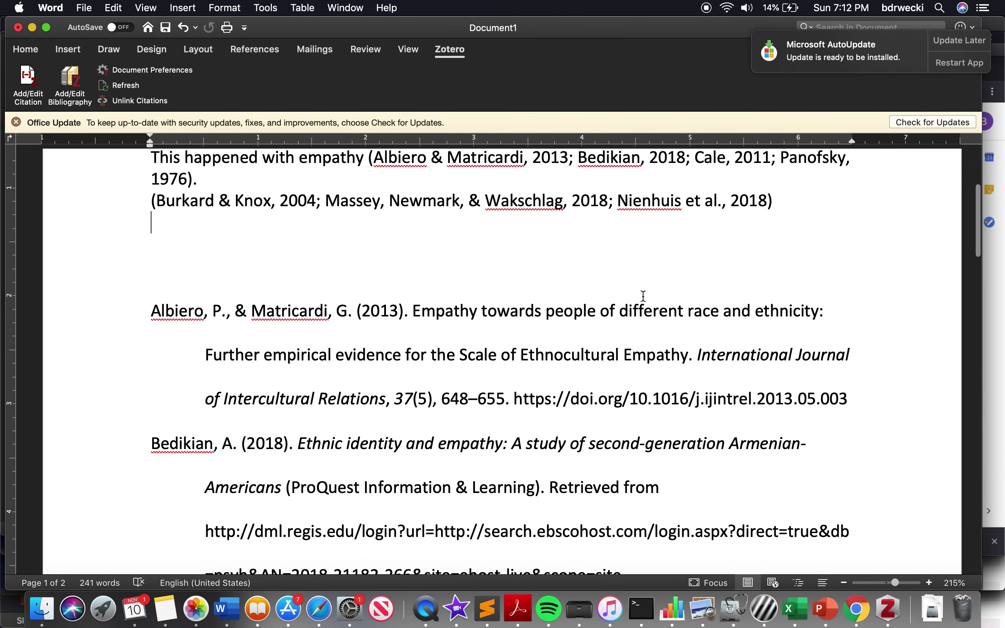
scroll(662, 280, "up", 1)
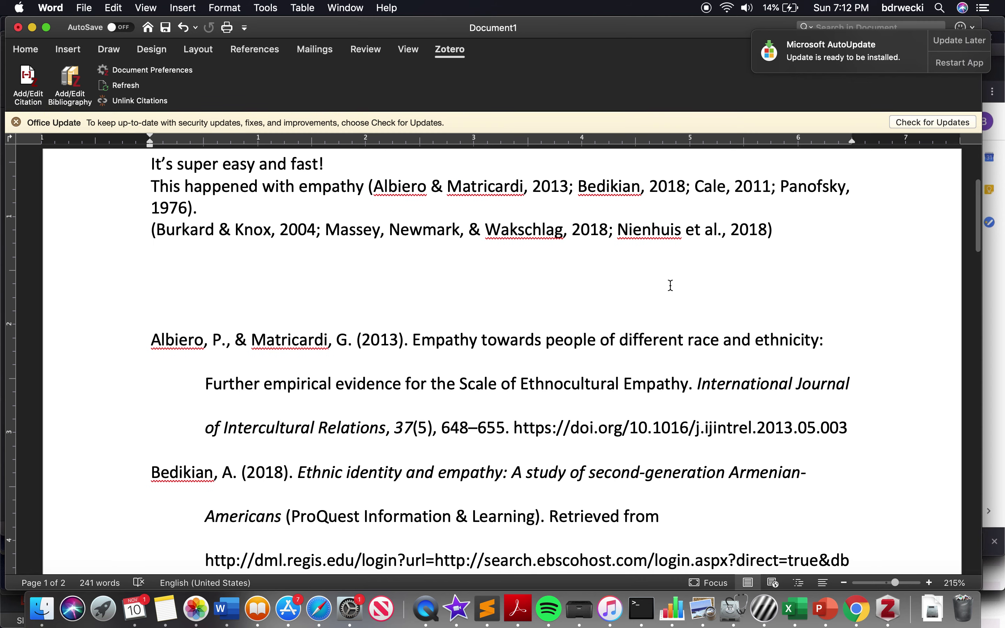
scroll(668, 299, "down", 1)
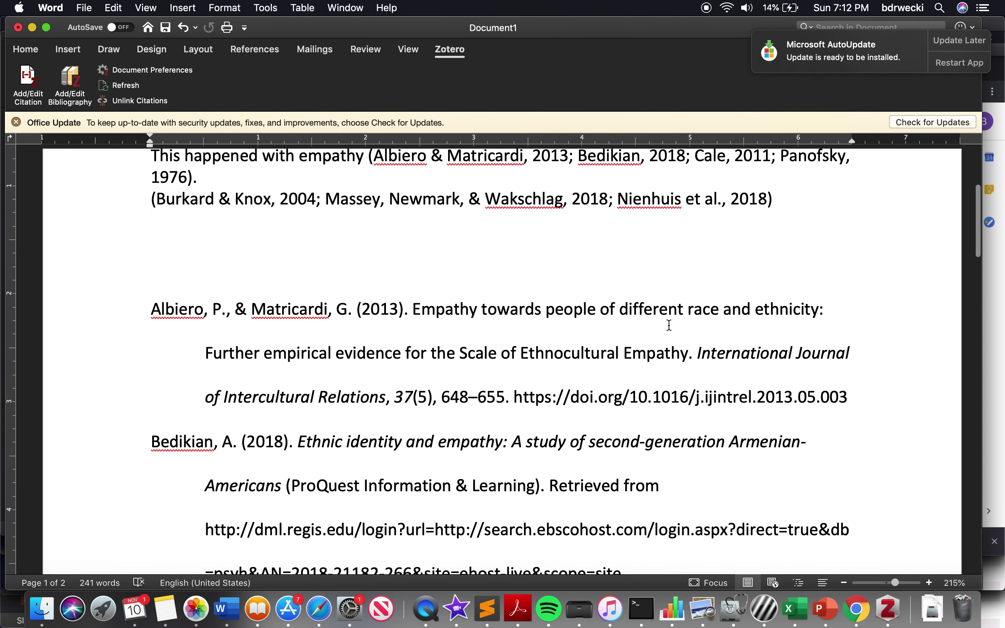
scroll(670, 325, "down", 10)
scroll(669, 338, "down", 15)
scroll(669, 338, "down", 4)
scroll(693, 195, "up", 12)
scroll(588, 269, "up", 20)
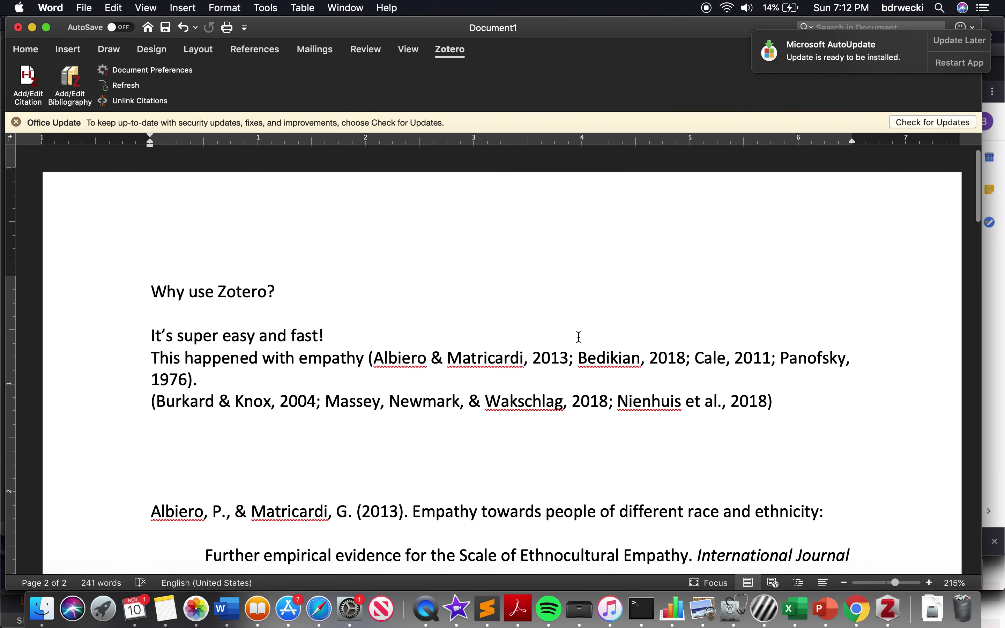